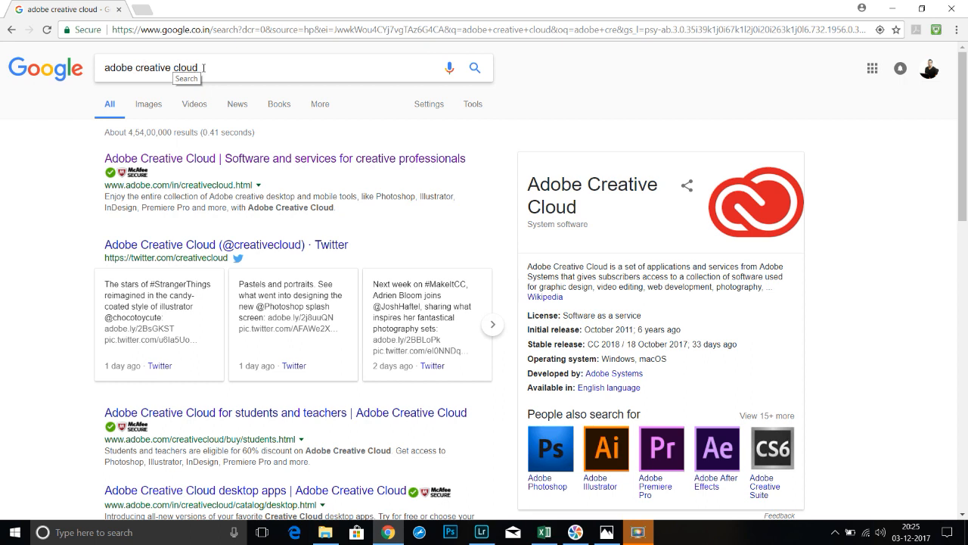
Step: Open the Adobe Creative Cloud site from the search results and look over the desktop apps offered for free trial
{"action": "left_click", "coordinate": [192, 170]}
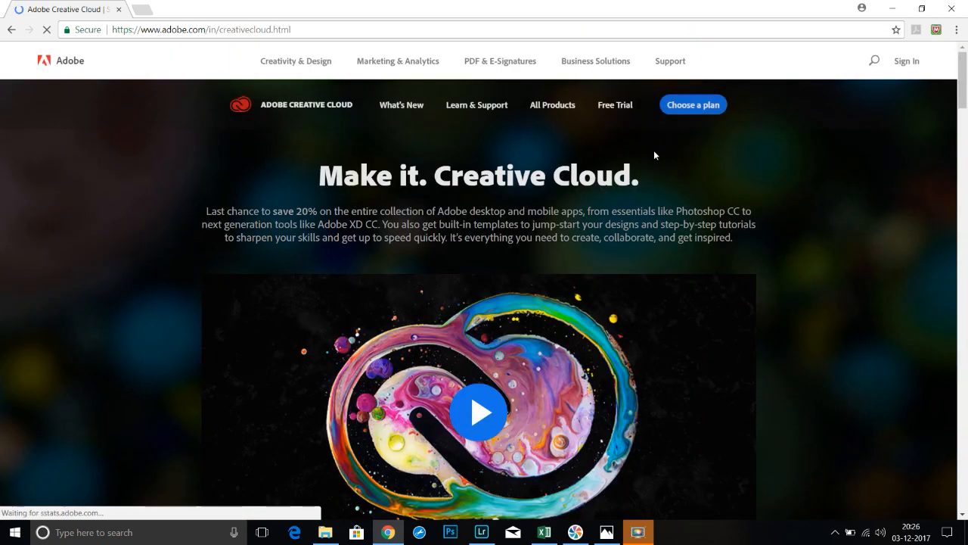
{"action": "left_click", "coordinate": [618, 109]}
{"action": "scroll", "coordinate": [540, 228], "scroll_direction": "down", "scroll_amount": 3}
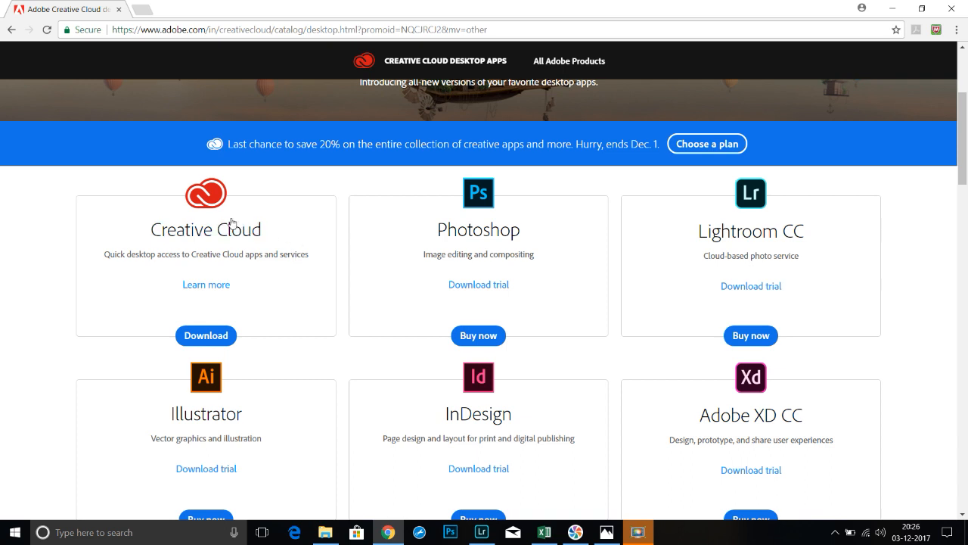
{"action": "scroll", "coordinate": [236, 252], "scroll_direction": "up", "scroll_amount": 2}
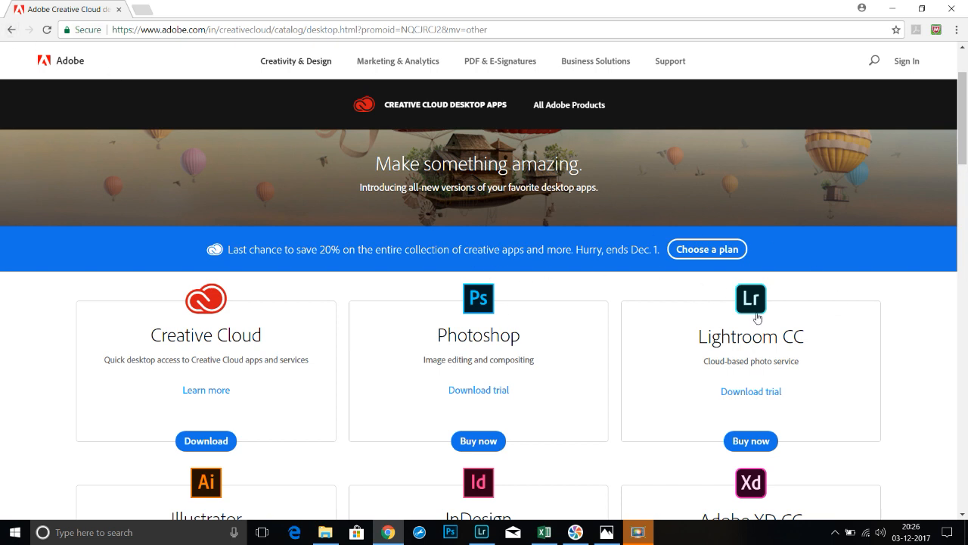
{"action": "left_click", "coordinate": [10, 29]}
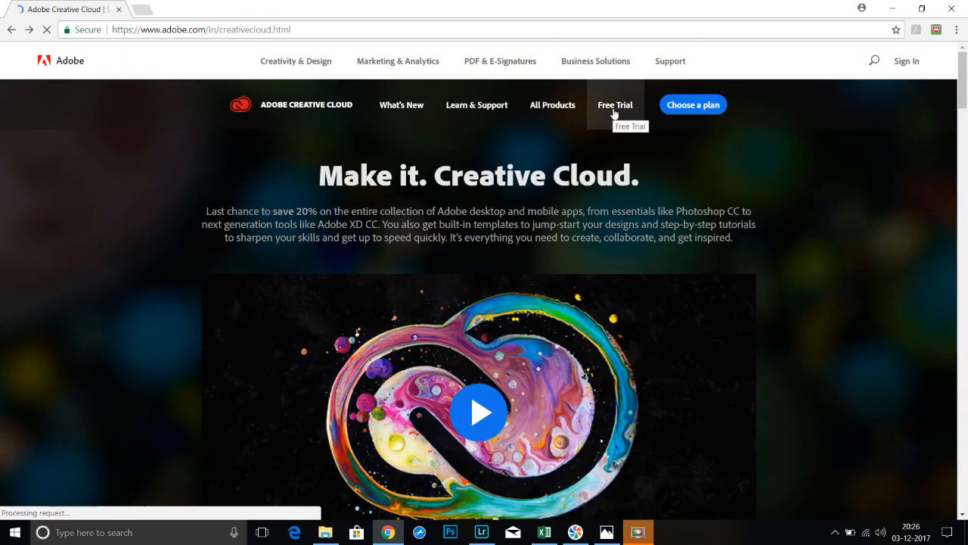
Step: Open the Creative Cloud plans page and examine the Photography plan options for individuals
{"action": "left_click", "coordinate": [693, 106]}
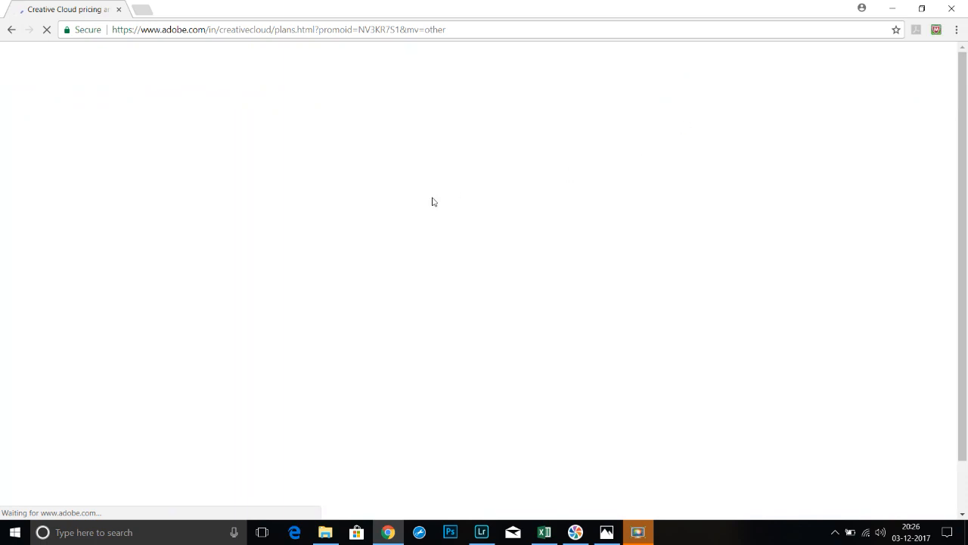
{"action": "scroll", "coordinate": [432, 214], "scroll_direction": "down", "scroll_amount": 2}
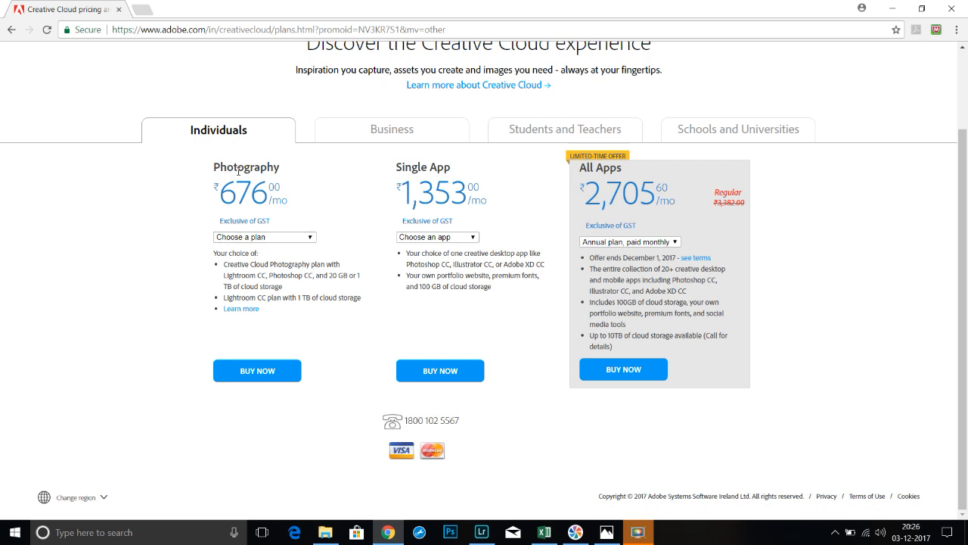
{"action": "left_click", "coordinate": [288, 237]}
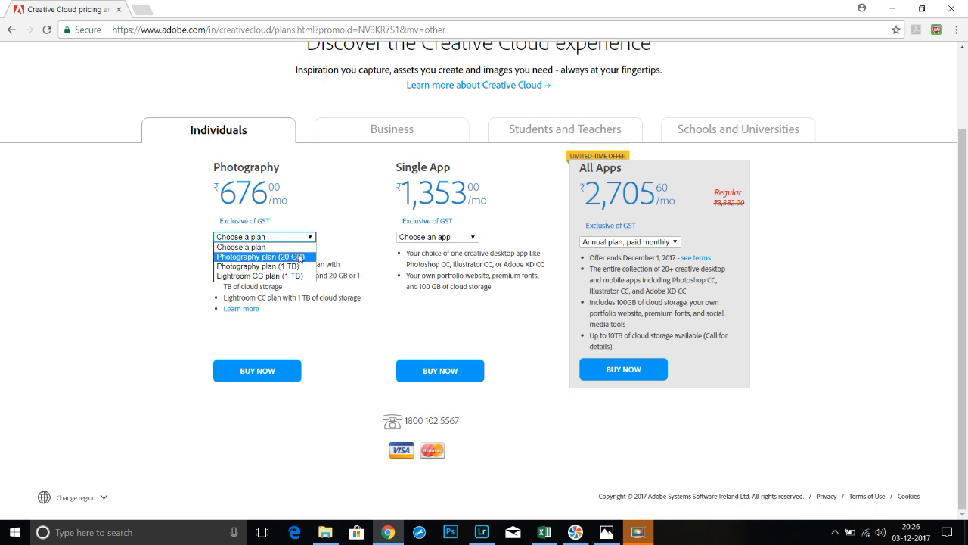
{"action": "left_click", "coordinate": [329, 213]}
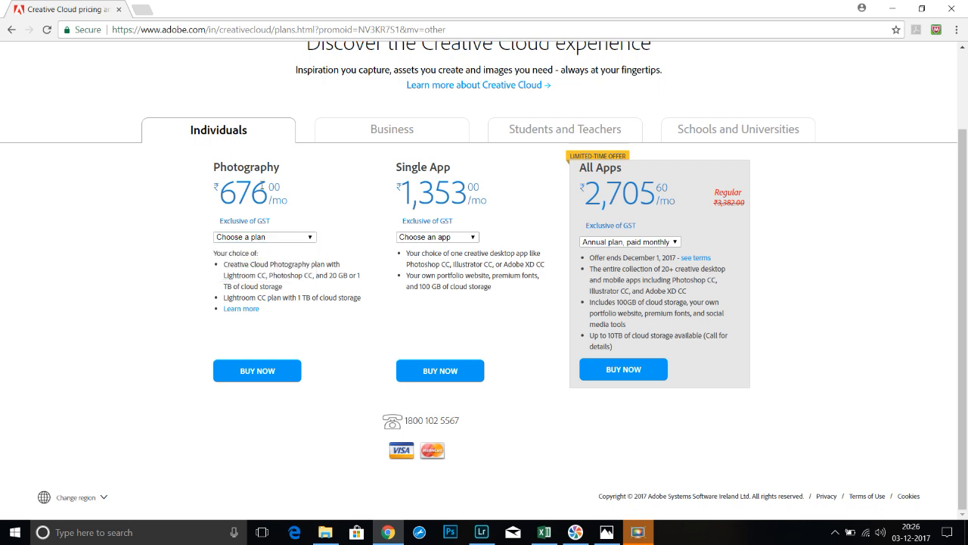
{"action": "left_click", "coordinate": [276, 237]}
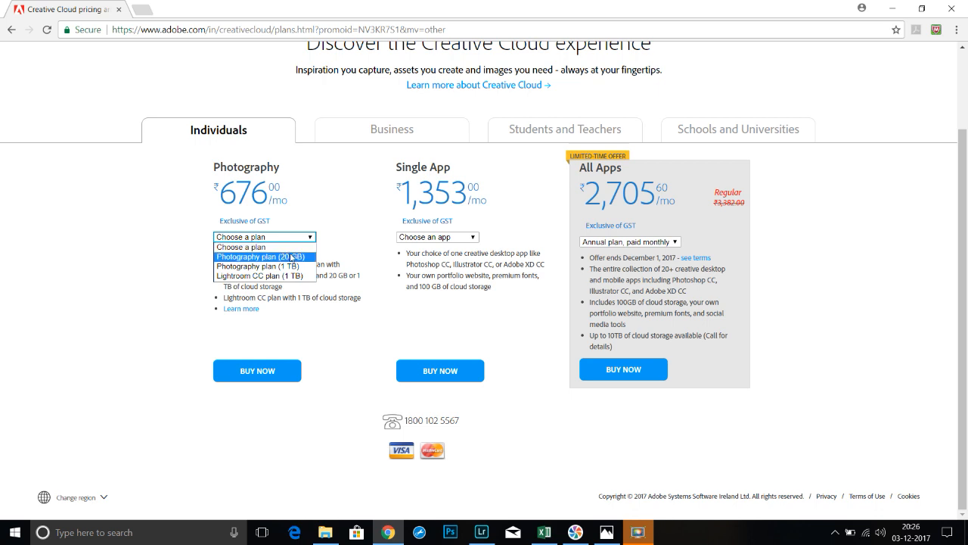
{"action": "left_click", "coordinate": [317, 224]}
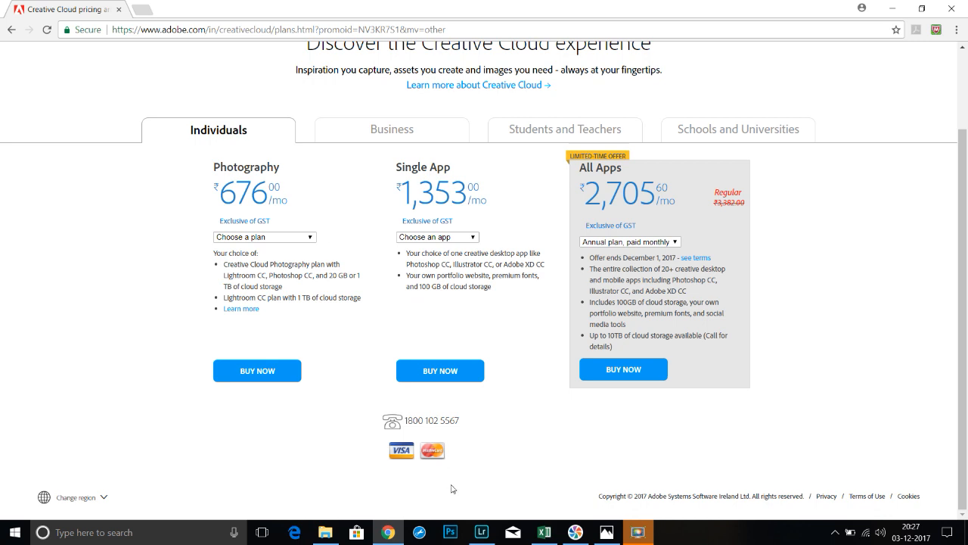
{"action": "left_click", "coordinate": [611, 530]}
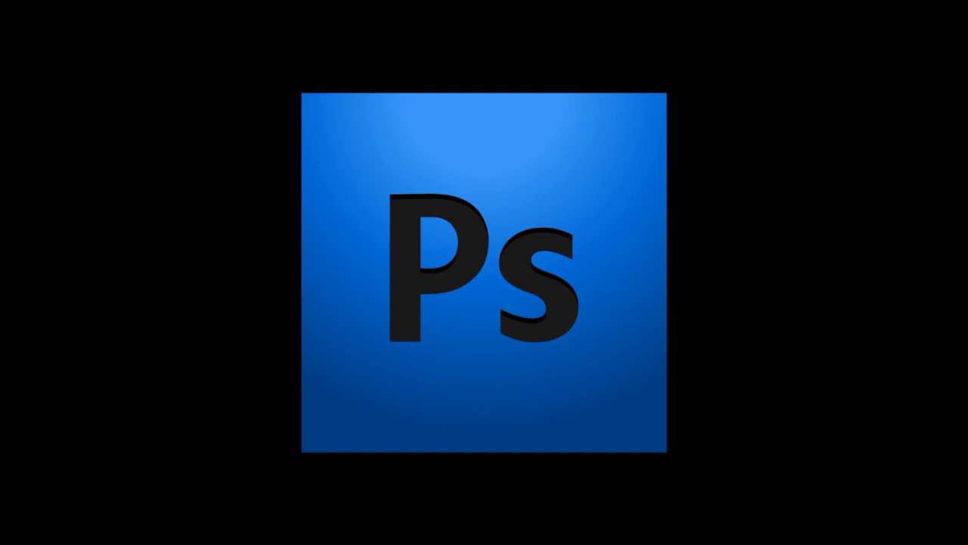
{"action": "mouse_move", "coordinate": [610, 542]}
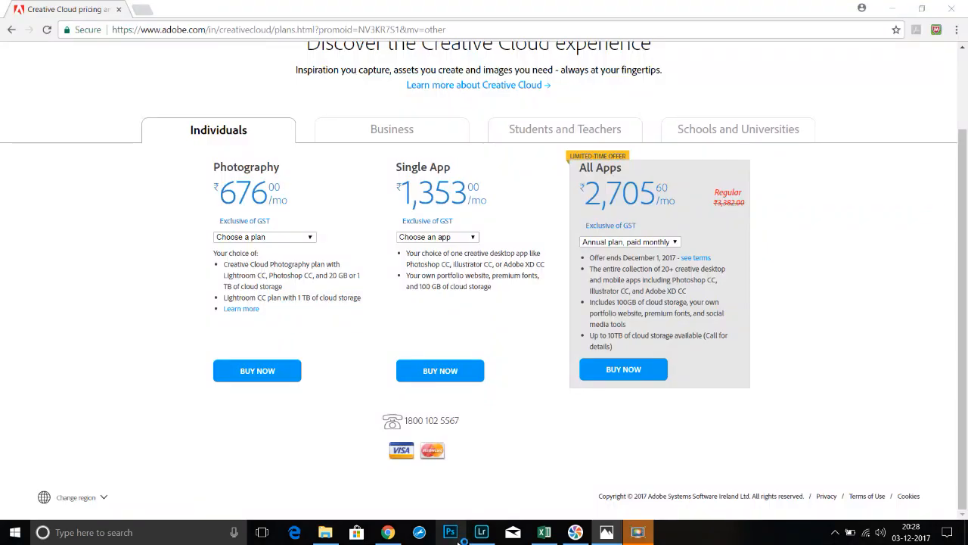
Step: Switch to Photoshop and open the photo DSC_0202 from the Video 1 - Camera Raw Filter folder
{"action": "left_click", "coordinate": [459, 539]}
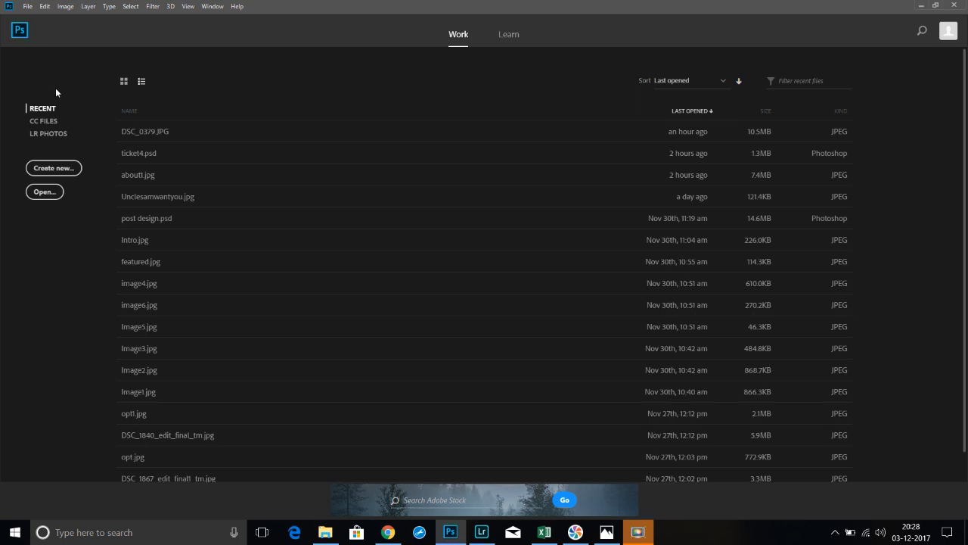
{"action": "left_click", "coordinate": [27, 6]}
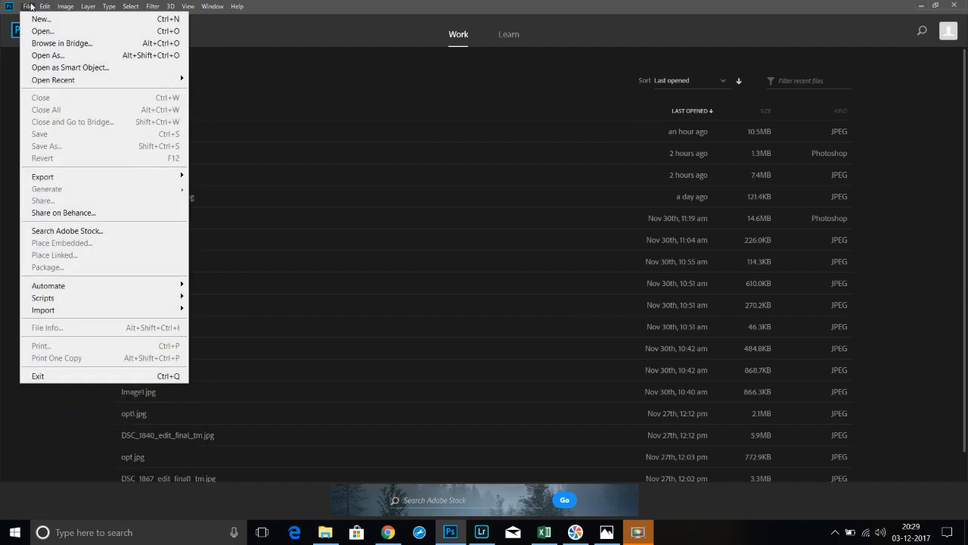
{"action": "left_click", "coordinate": [43, 32]}
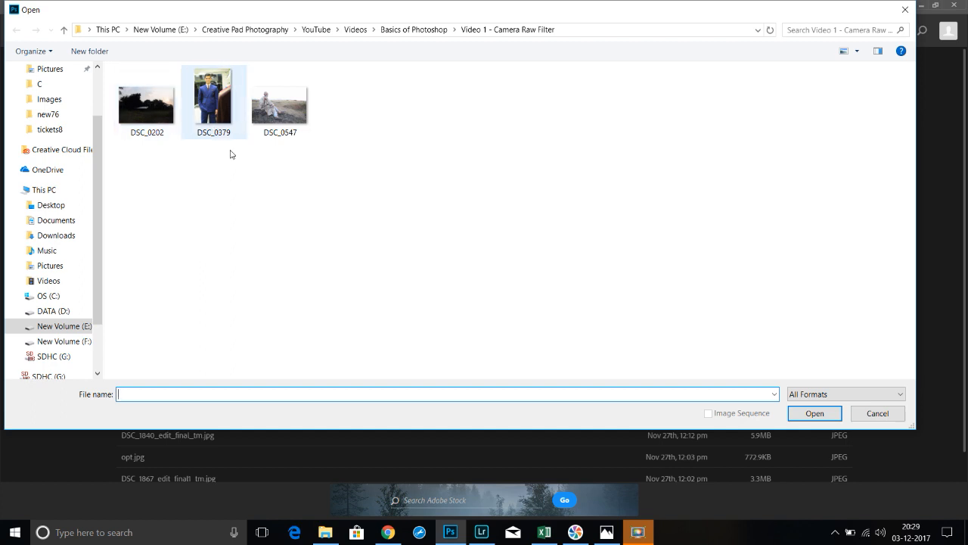
{"action": "double_click", "coordinate": [149, 110]}
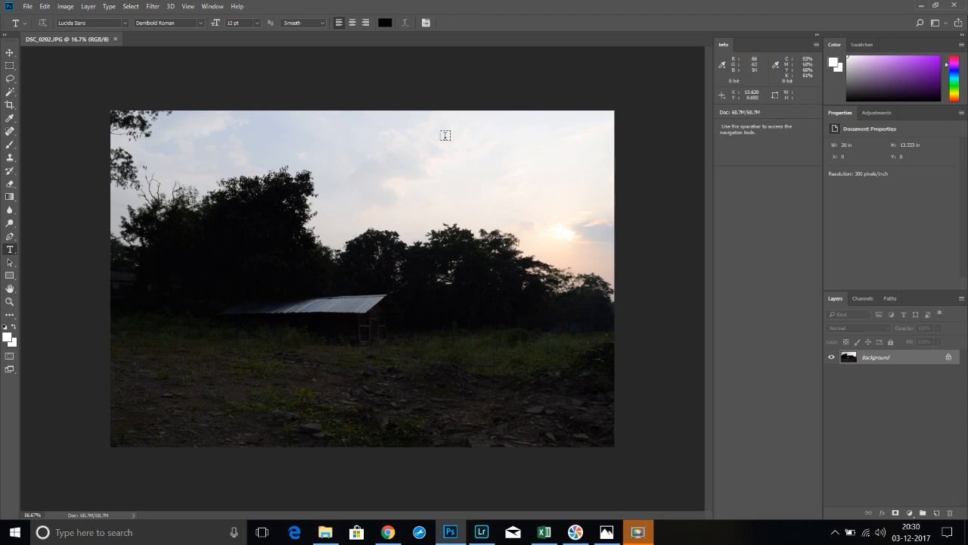
Step: Apply the Camera Raw Filter to the photo and set its Exposure to +0.40
{"action": "left_click", "coordinate": [151, 6]}
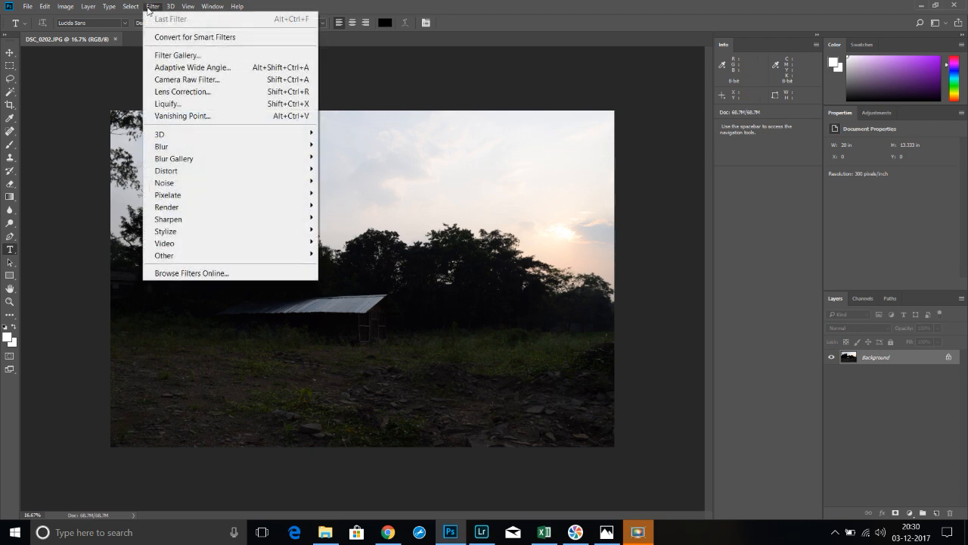
{"action": "left_click", "coordinate": [201, 82]}
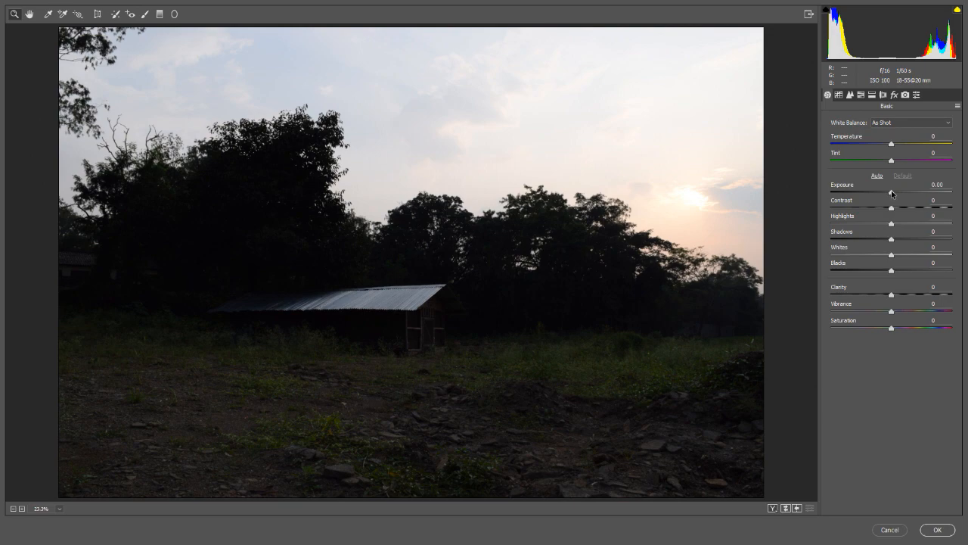
{"action": "mouse_move", "coordinate": [891, 193]}
{"action": "left_mouse_down"}
{"action": "mouse_move", "coordinate": [936, 195]}
{"action": "mouse_move", "coordinate": [890, 201]}
{"action": "mouse_move", "coordinate": [938, 197]}
{"action": "mouse_move", "coordinate": [847, 198]}
{"action": "mouse_move", "coordinate": [897, 198]}
{"action": "left_mouse_up"}
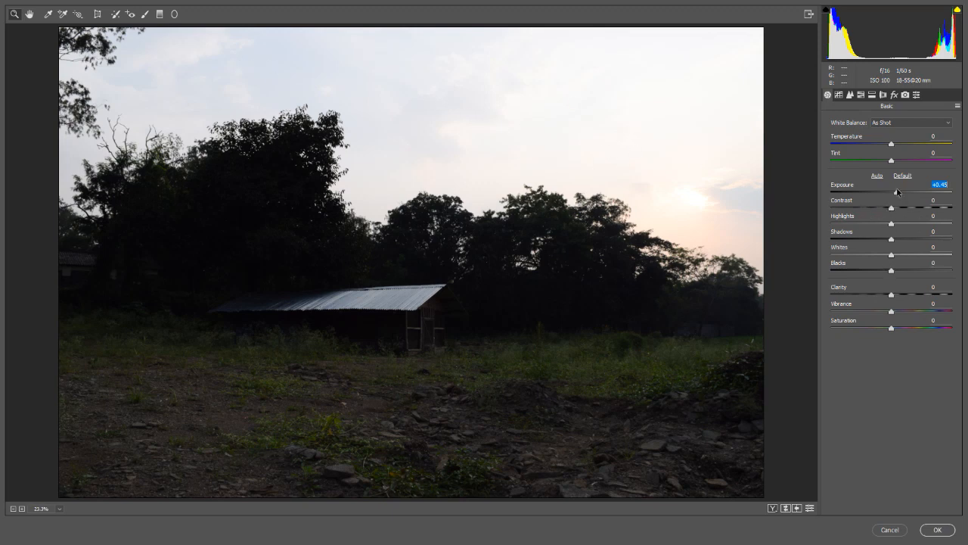
{"action": "left_click_drag", "start_coordinate": [899, 193], "coordinate": [925, 194]}
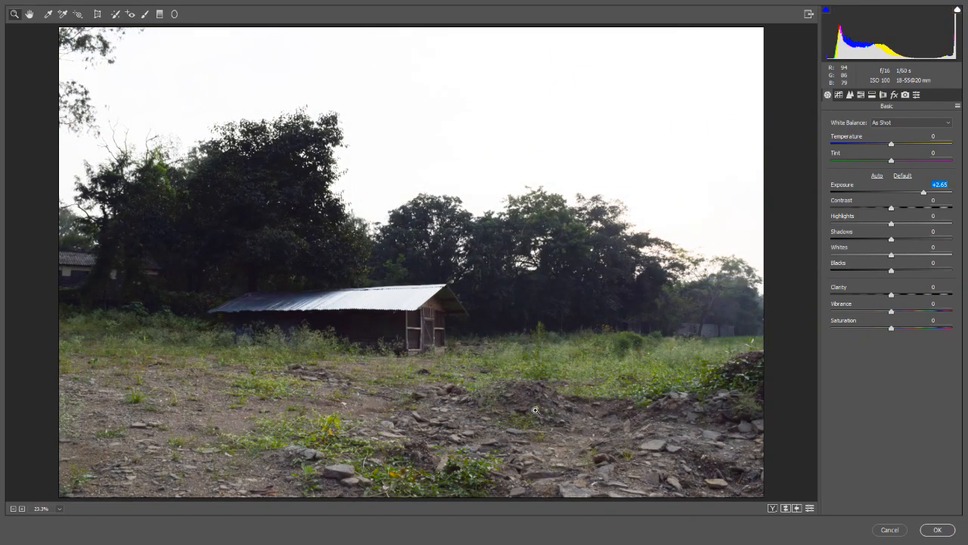
{"action": "left_click_drag", "start_coordinate": [916, 193], "coordinate": [896, 200]}
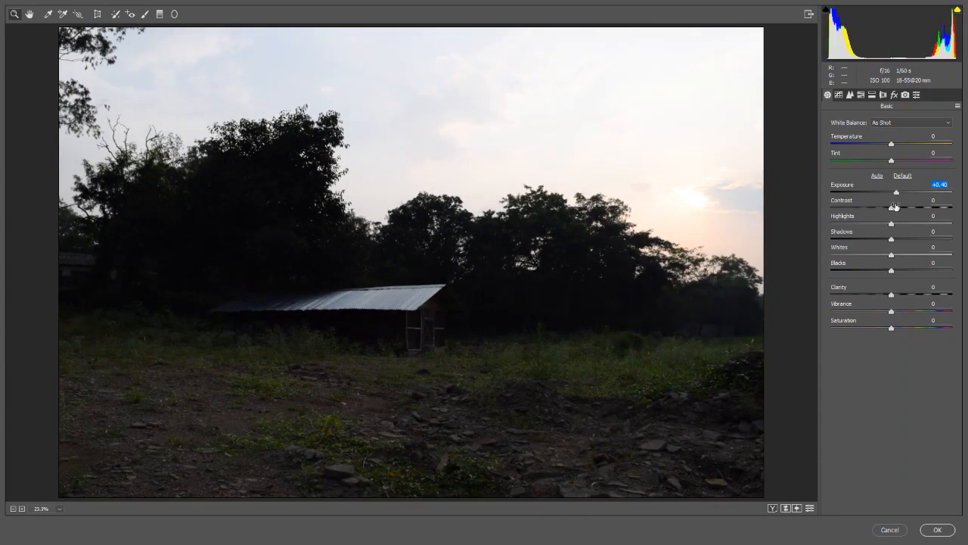
Step: Set the Contrast to -2 and lower the Highlights to -100 to recover the sky
{"action": "mouse_move", "coordinate": [891, 222]}
{"action": "left_mouse_down"}
{"action": "mouse_move", "coordinate": [929, 208]}
{"action": "mouse_move", "coordinate": [951, 216]}
{"action": "mouse_move", "coordinate": [828, 224]}
{"action": "mouse_move", "coordinate": [894, 225]}
{"action": "mouse_move", "coordinate": [886, 206]}
{"action": "left_mouse_up"}
{"action": "left_click", "coordinate": [891, 224]}
{"action": "left_click_drag", "start_coordinate": [892, 224], "coordinate": [819, 232]}
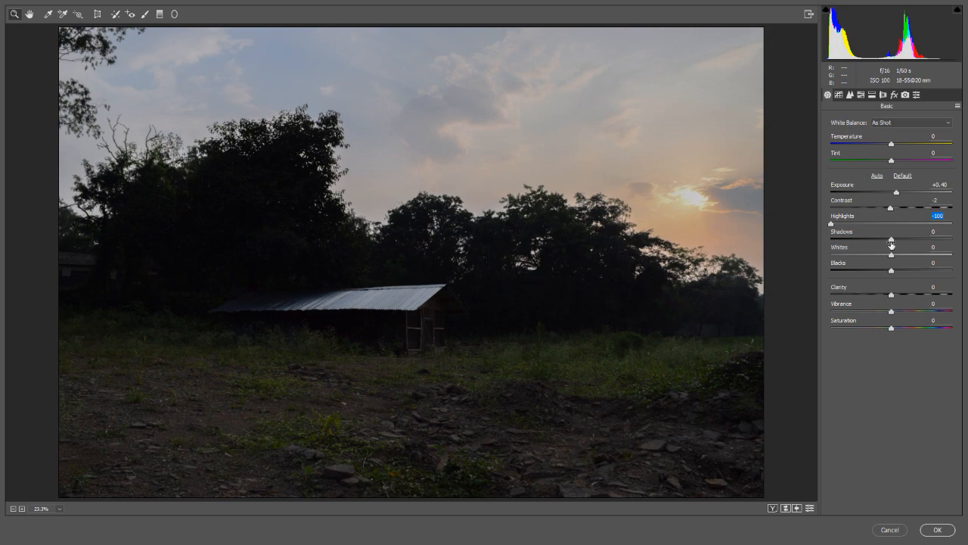
Step: Raise the Shadows to +98 and compare the edited photo with the original
{"action": "left_click_drag", "start_coordinate": [891, 241], "coordinate": [951, 240]}
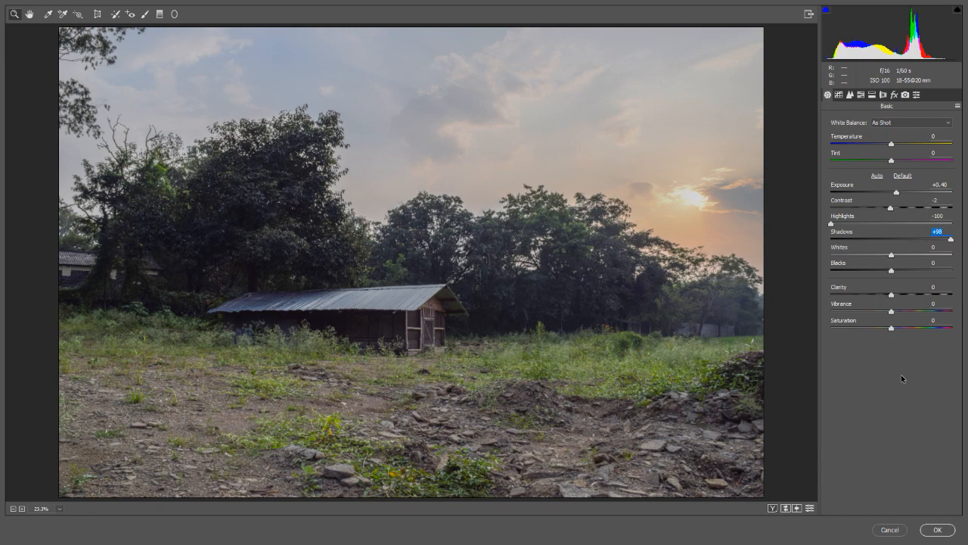
{"action": "left_click", "coordinate": [785, 509]}
{"action": "left_click", "coordinate": [784, 509]}
Step: Set the Whites to +43 and the Blacks to -23, comparing the edit with the original
{"action": "left_click", "coordinate": [891, 257], "text": "alt"}
{"action": "left_click_drag", "start_coordinate": [891, 256], "coordinate": [919, 256]}
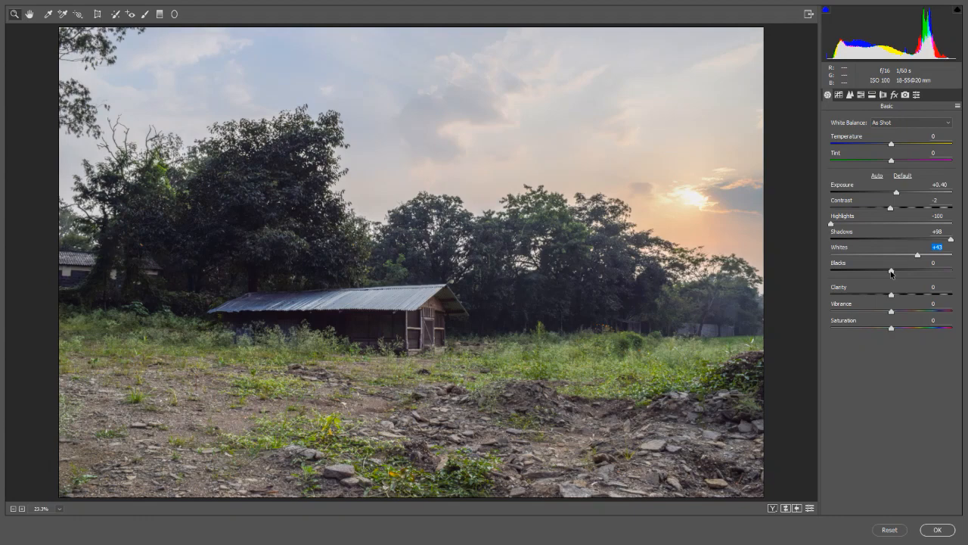
{"action": "mouse_move", "coordinate": [892, 273]}
{"action": "left_mouse_down"}
{"action": "mouse_move", "coordinate": [868, 275]}
{"action": "mouse_move", "coordinate": [878, 276]}
{"action": "left_mouse_up"}
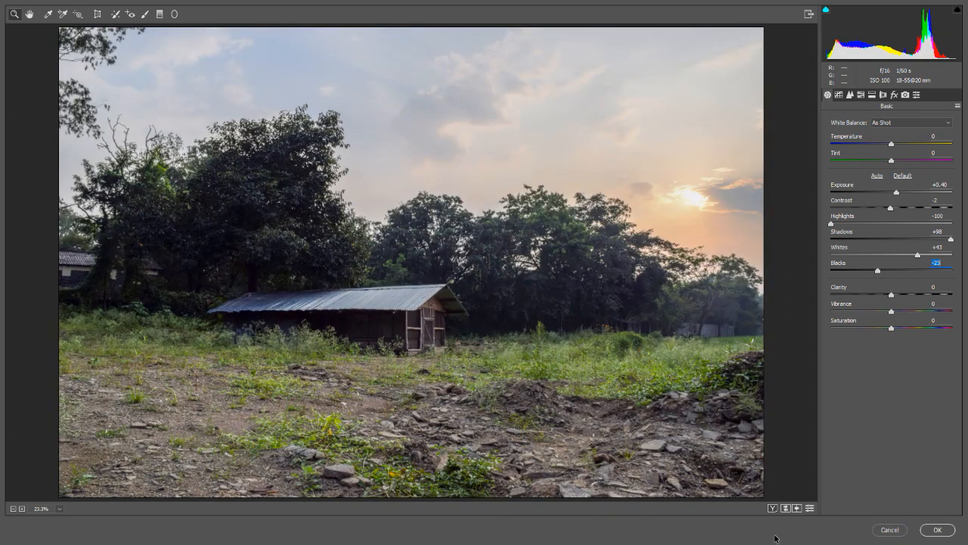
{"action": "left_click", "coordinate": [785, 509]}
{"action": "left_click", "coordinate": [786, 509]}
Step: Set the Clarity to +41 and the Vibrance to +22
{"action": "left_click_drag", "start_coordinate": [892, 297], "coordinate": [967, 293]}
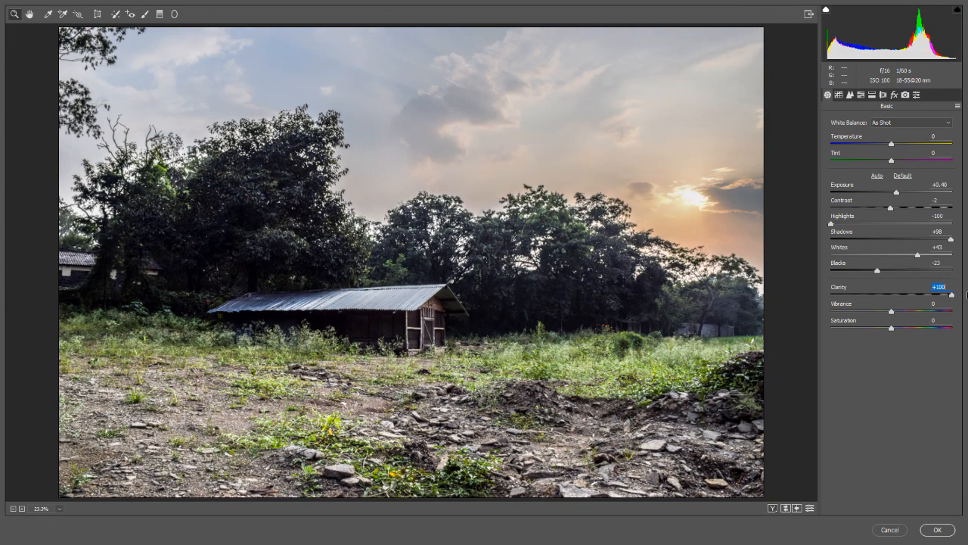
{"action": "mouse_move", "coordinate": [954, 295]}
{"action": "left_mouse_down"}
{"action": "mouse_move", "coordinate": [894, 296]}
{"action": "mouse_move", "coordinate": [967, 298]}
{"action": "left_mouse_up"}
{"action": "left_click_drag", "start_coordinate": [967, 298], "coordinate": [916, 301]}
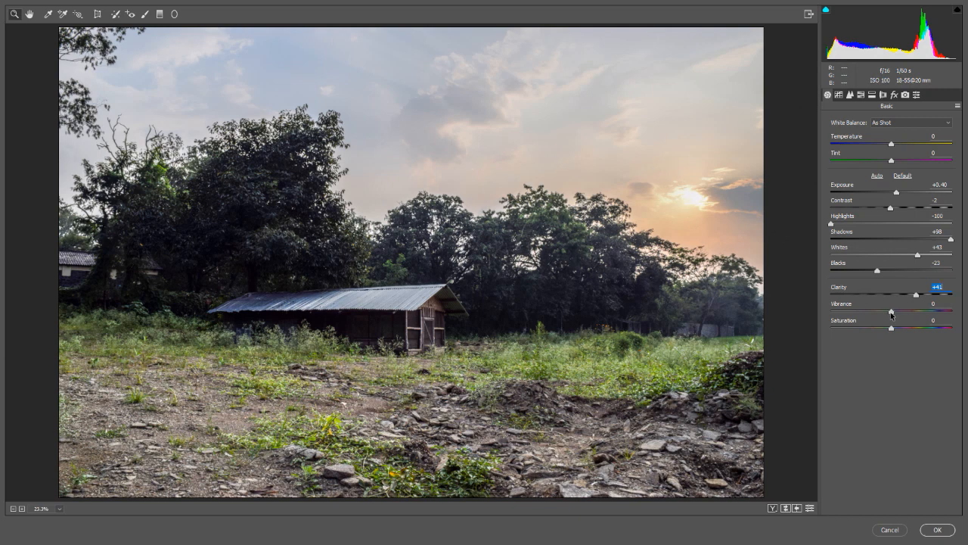
{"action": "mouse_move", "coordinate": [892, 312]}
{"action": "left_mouse_down"}
{"action": "mouse_move", "coordinate": [948, 314]}
{"action": "mouse_move", "coordinate": [887, 317]}
{"action": "left_mouse_up"}
{"action": "mouse_move", "coordinate": [887, 316]}
{"action": "left_mouse_down"}
{"action": "mouse_move", "coordinate": [845, 326]}
{"action": "mouse_move", "coordinate": [818, 317]}
{"action": "mouse_move", "coordinate": [902, 314]}
{"action": "left_mouse_up"}
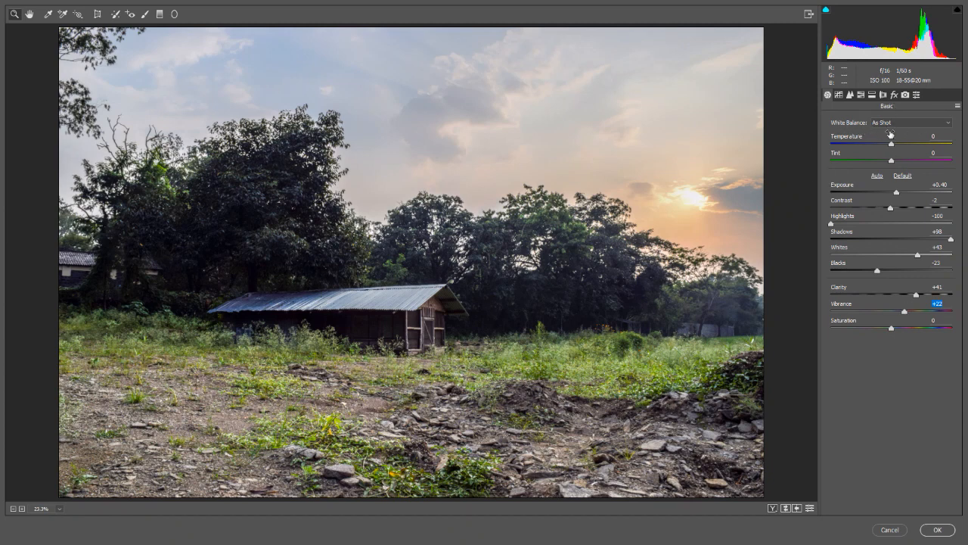
Step: Try the Auto and Custom white balance options and return the white balance to As Shot
{"action": "left_click", "coordinate": [891, 123]}
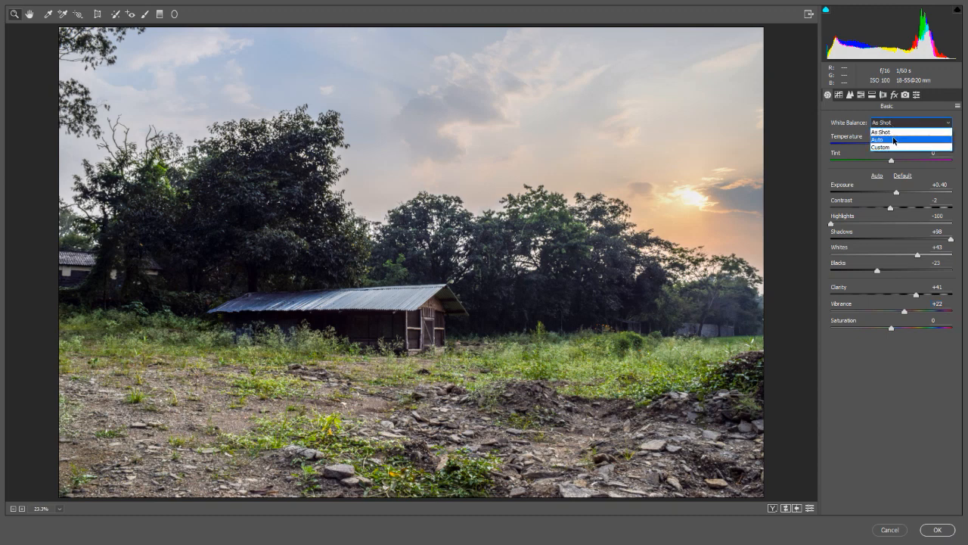
{"action": "left_click", "coordinate": [894, 141]}
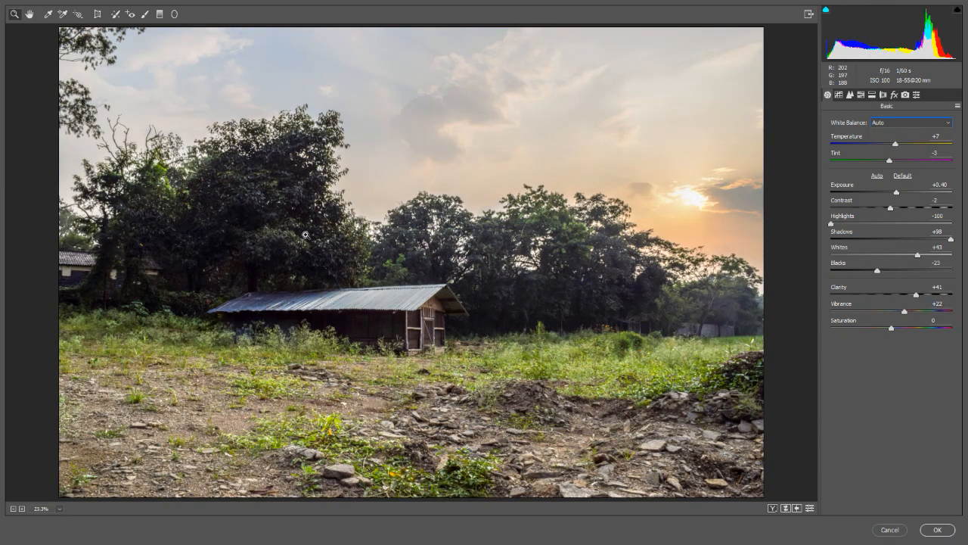
{"action": "left_click", "coordinate": [922, 123]}
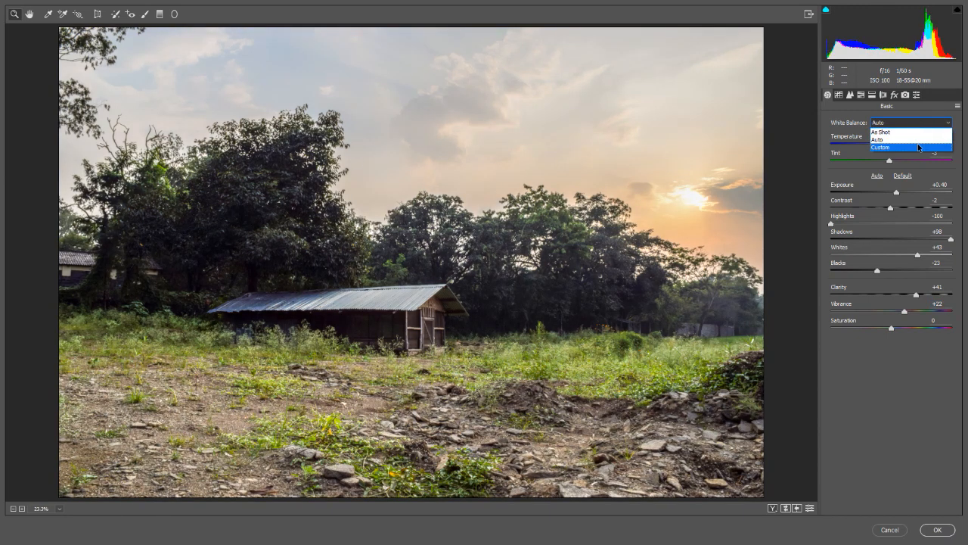
{"action": "left_click", "coordinate": [911, 147]}
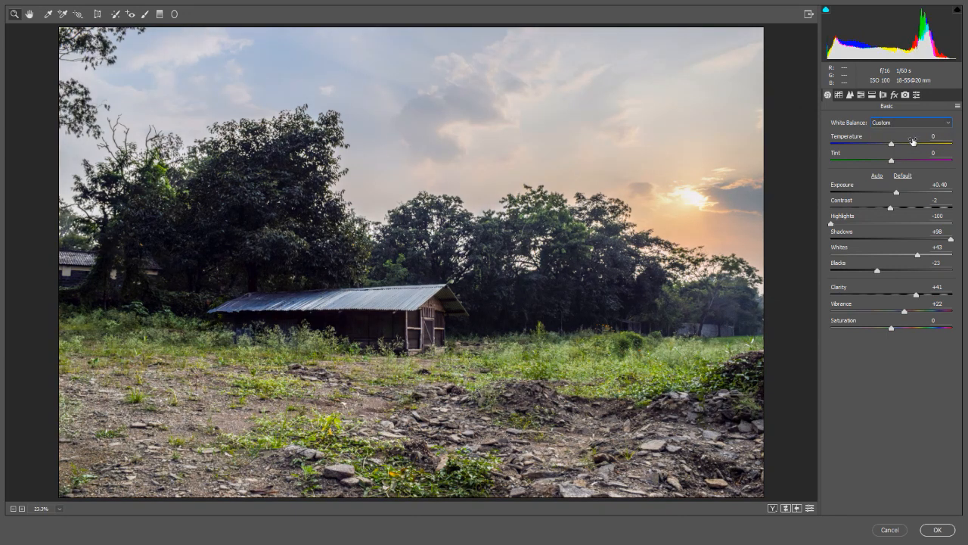
{"action": "left_click", "coordinate": [907, 122]}
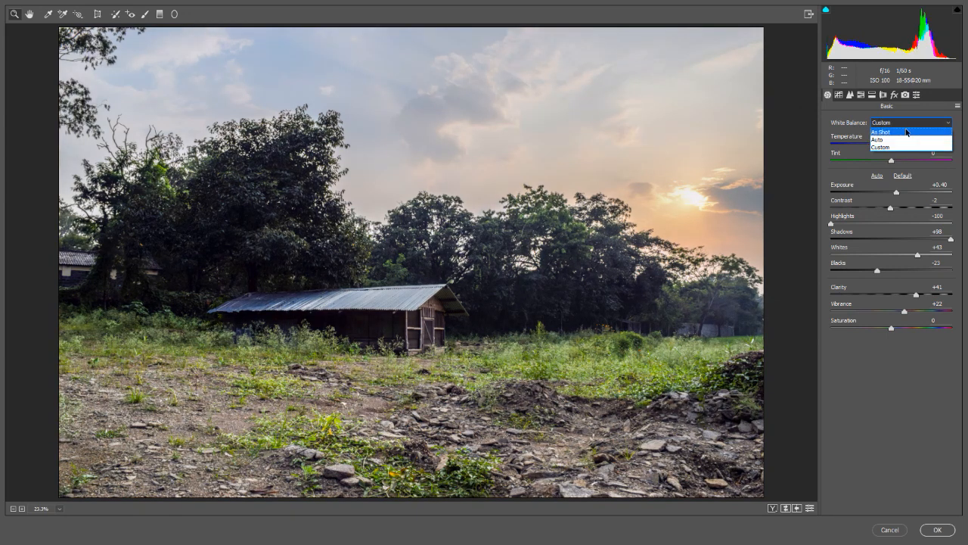
{"action": "left_click", "coordinate": [870, 133]}
Step: Warm the photo by setting the Temperature to +2 and compare it with the original
{"action": "mouse_move", "coordinate": [891, 149]}
{"action": "left_mouse_down"}
{"action": "mouse_move", "coordinate": [931, 149]}
{"action": "mouse_move", "coordinate": [859, 150]}
{"action": "mouse_move", "coordinate": [892, 152]}
{"action": "left_mouse_up"}
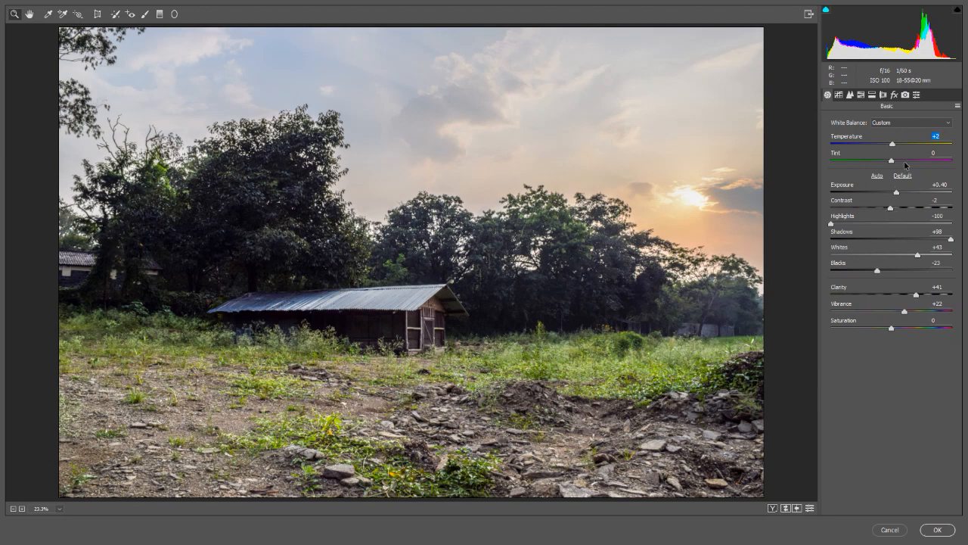
{"action": "left_click", "coordinate": [784, 508]}
{"action": "left_click", "coordinate": [784, 508]}
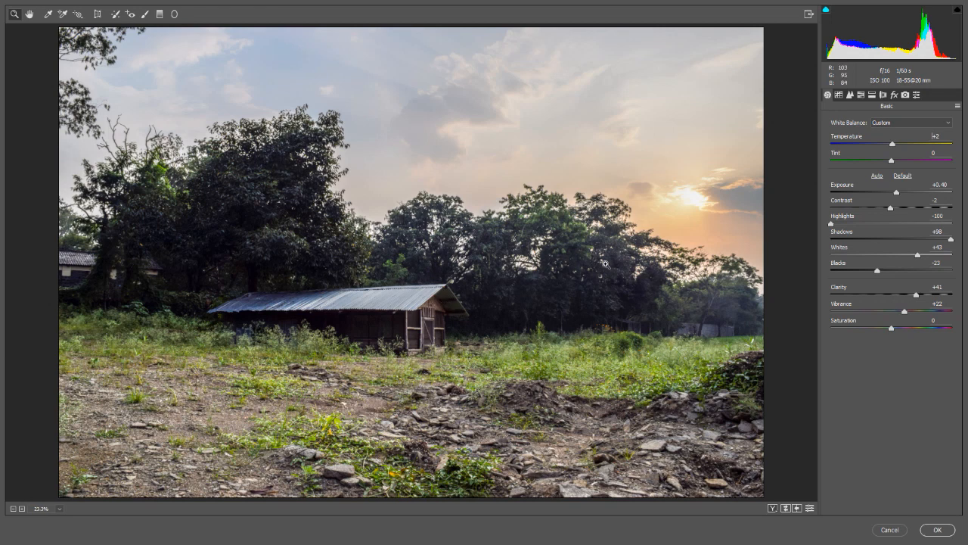
Step: Shift the Greens hue in the HSL adjustments toward yellow, trying -100 before easing the shift back
{"action": "left_click", "coordinate": [861, 95]}
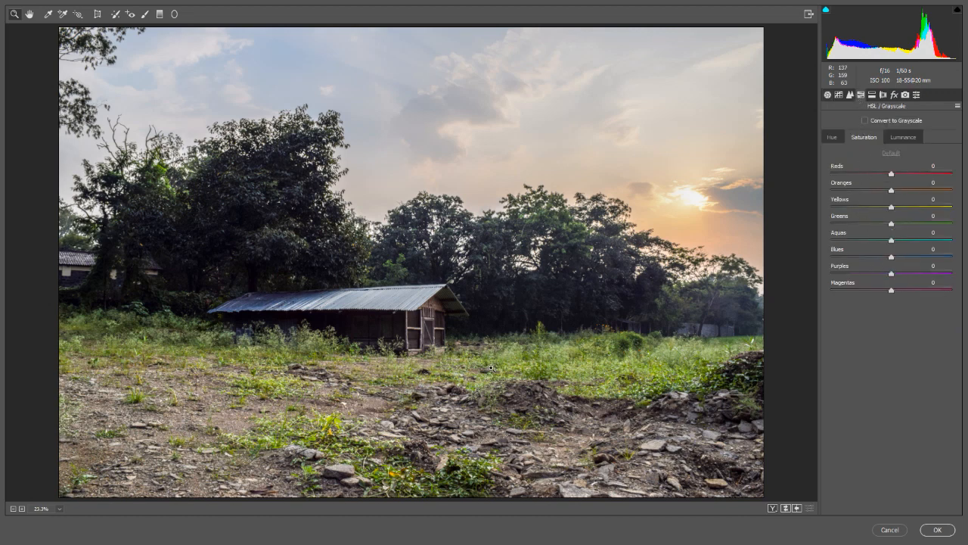
{"action": "left_click", "coordinate": [833, 140]}
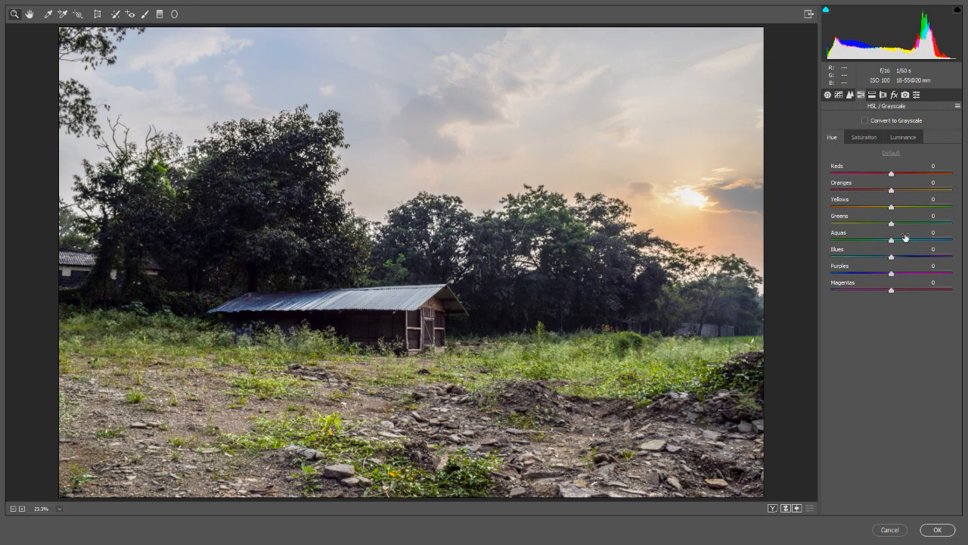
{"action": "left_click_drag", "start_coordinate": [891, 224], "coordinate": [832, 230]}
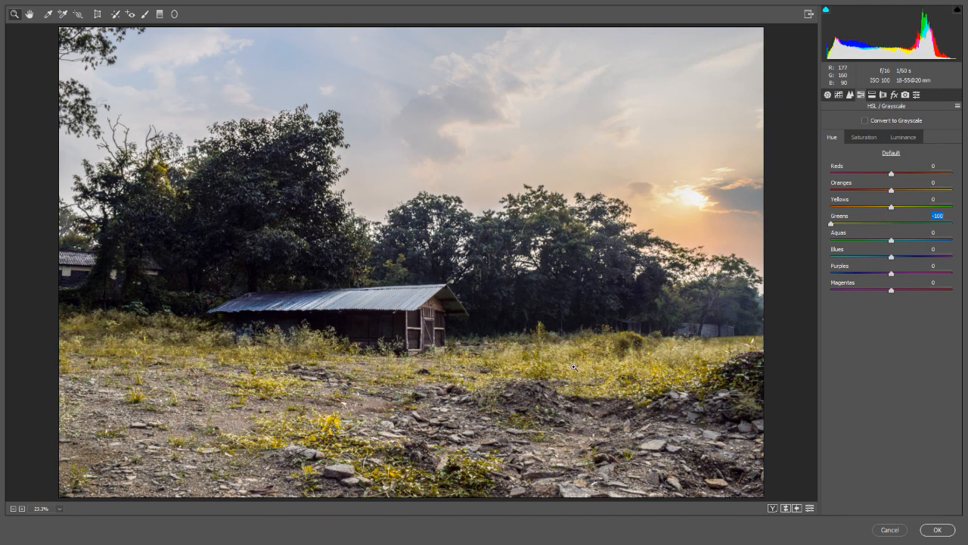
{"action": "left_click_drag", "start_coordinate": [832, 224], "coordinate": [863, 224]}
Step: Boost the photo's warm tones in the HSL saturation adjustments, setting the Yellows to +61
{"action": "left_click", "coordinate": [866, 139]}
{"action": "left_click_drag", "start_coordinate": [893, 210], "coordinate": [929, 208]}
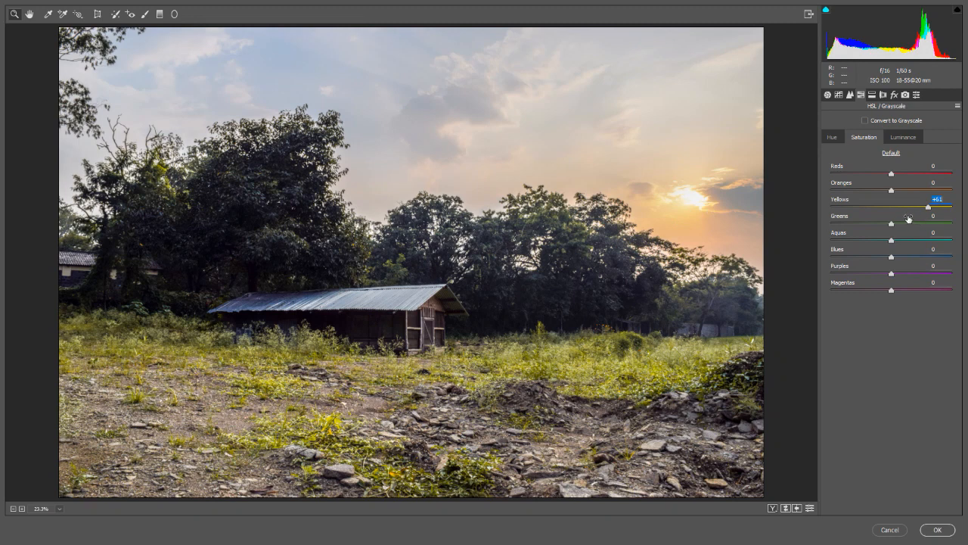
{"action": "mouse_move", "coordinate": [928, 207]}
{"action": "left_mouse_down"}
{"action": "mouse_move", "coordinate": [905, 208]}
{"action": "mouse_move", "coordinate": [897, 191]}
{"action": "mouse_move", "coordinate": [931, 195]}
{"action": "left_mouse_up"}
Step: Darken the photo's corners by setting the Lens Corrections Vignetting amount to -65
{"action": "left_click", "coordinate": [883, 94]}
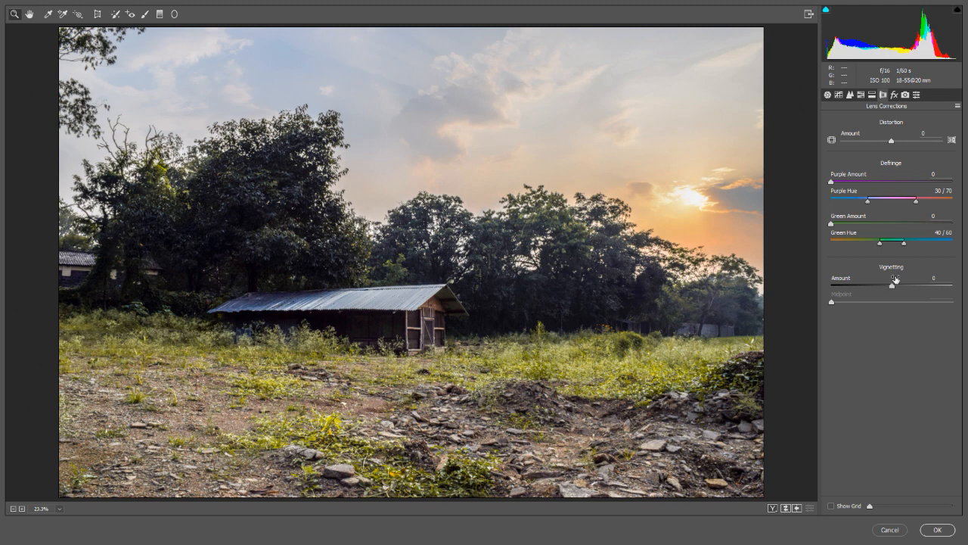
{"action": "left_click_drag", "start_coordinate": [893, 286], "coordinate": [844, 288]}
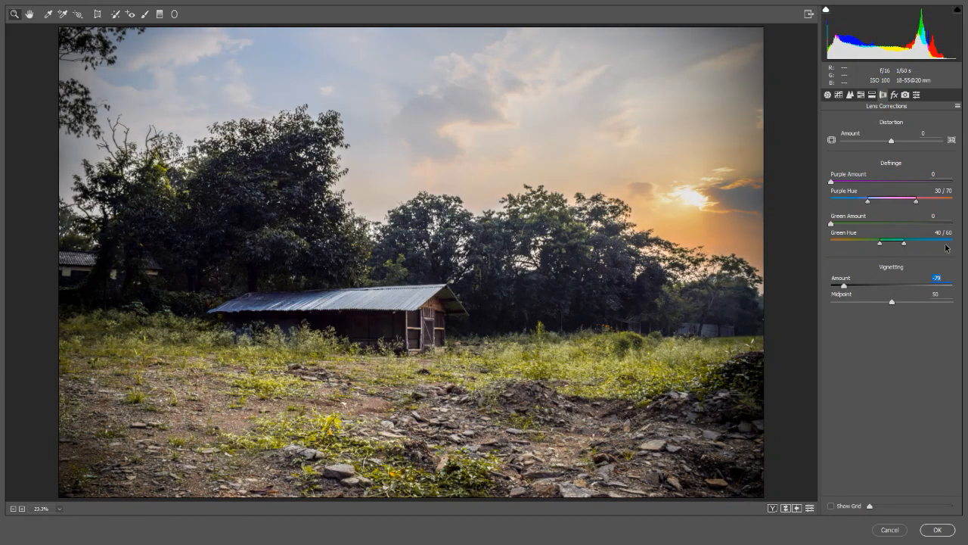
{"action": "left_click_drag", "start_coordinate": [845, 286], "coordinate": [853, 287]}
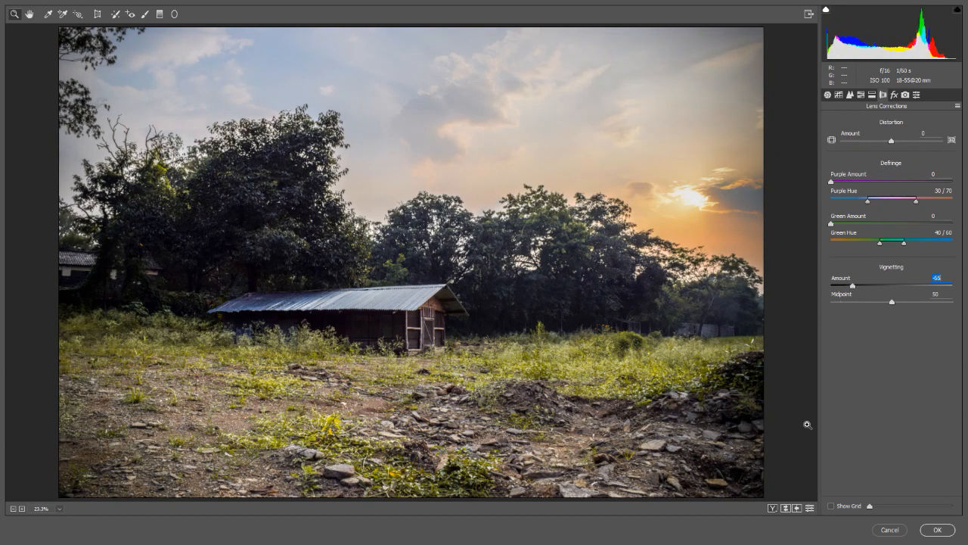
Step: Compare the edited landscape with the original and apply the Camera Raw Filter
{"action": "left_click", "coordinate": [785, 508]}
{"action": "left_click", "coordinate": [785, 508]}
{"action": "left_click", "coordinate": [935, 529]}
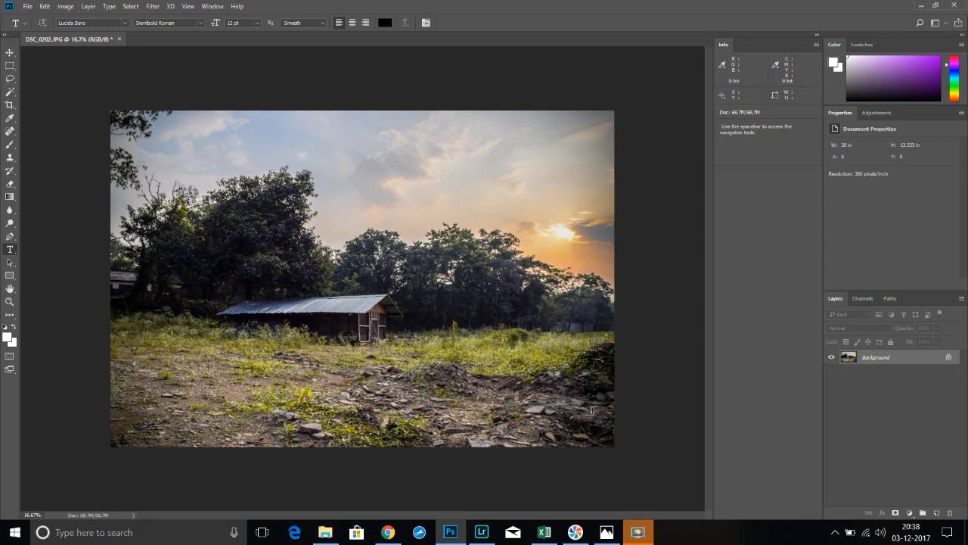
Step: Switch to Lightroom CC to examine its Light and Color adjustments, and close it
{"action": "mouse_move", "coordinate": [482, 538]}
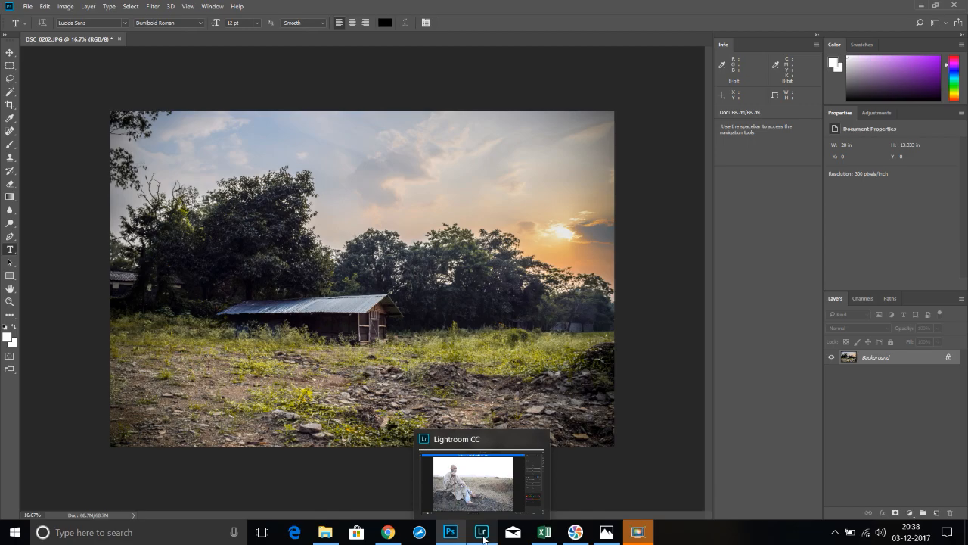
{"action": "left_click", "coordinate": [483, 538]}
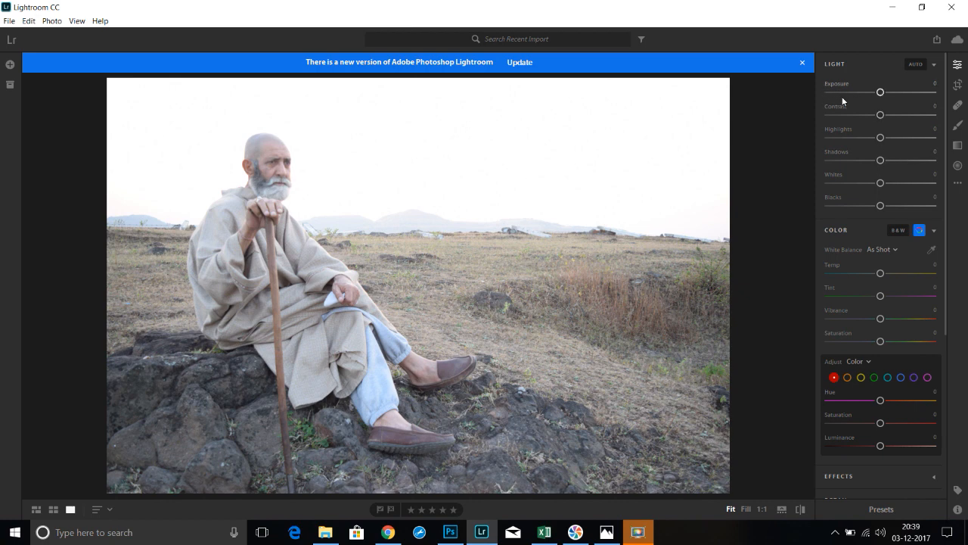
{"action": "mouse_move", "coordinate": [837, 152]}
{"action": "left_click", "coordinate": [951, 8]}
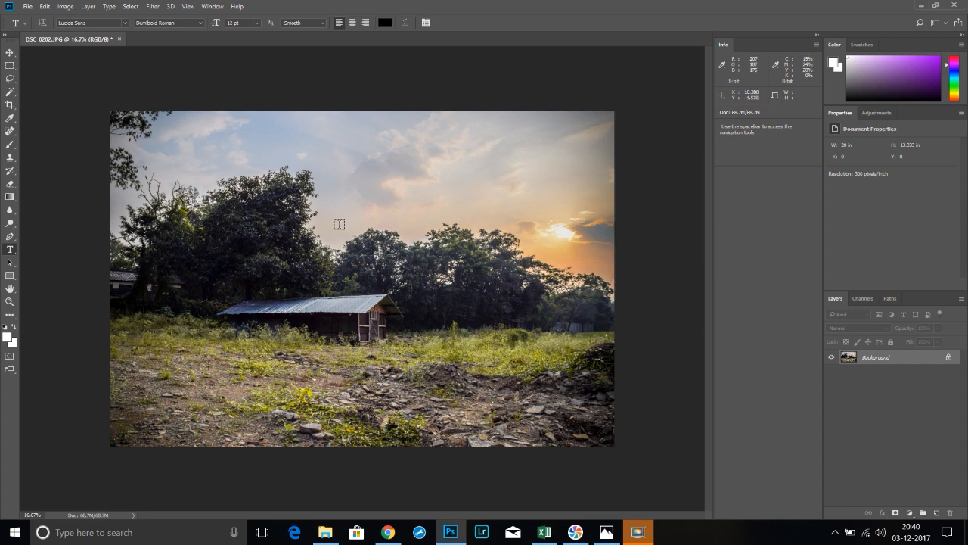
Step: Open the overexposed raw photo DSC_0547 from the Video 1 - Camera Raw Filter folder
{"action": "left_click", "coordinate": [27, 6]}
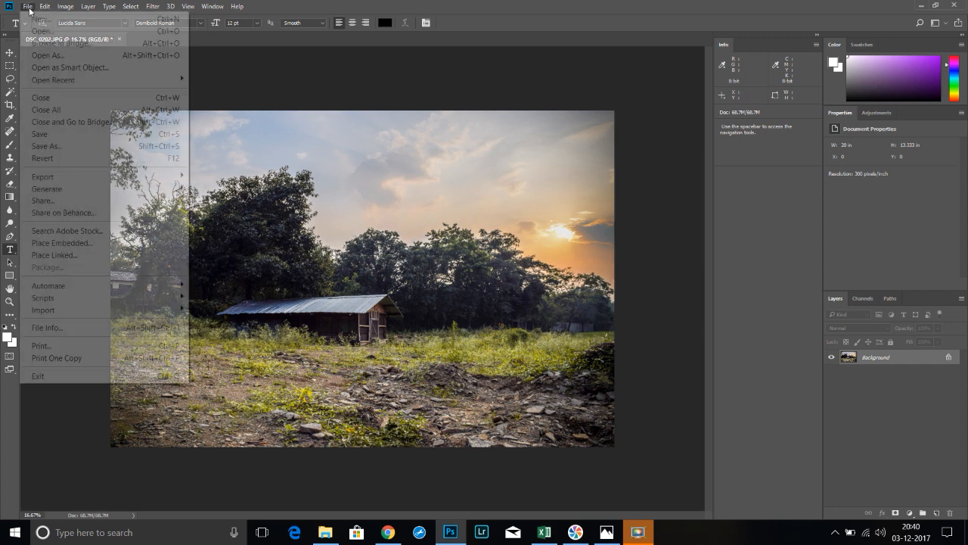
{"action": "left_click", "coordinate": [43, 28]}
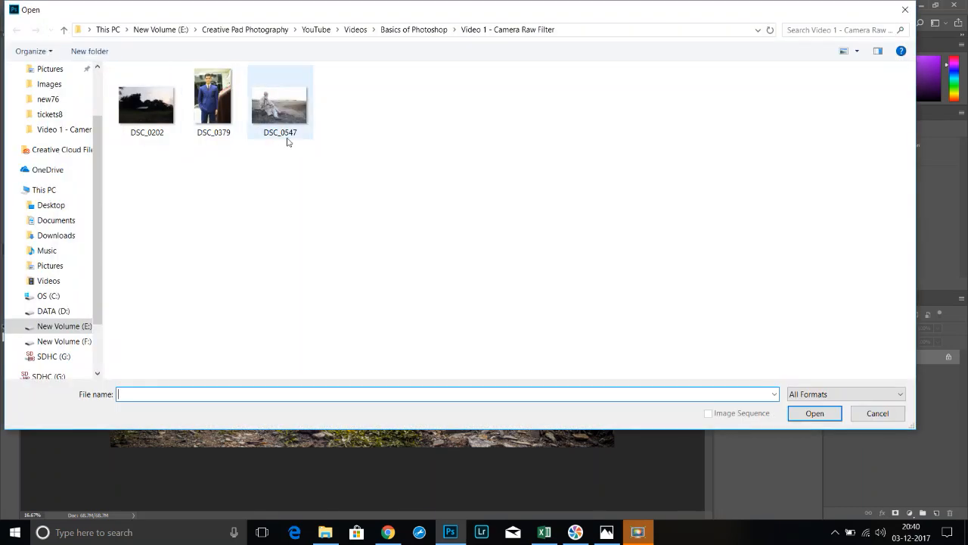
{"action": "mouse_move", "coordinate": [291, 117]}
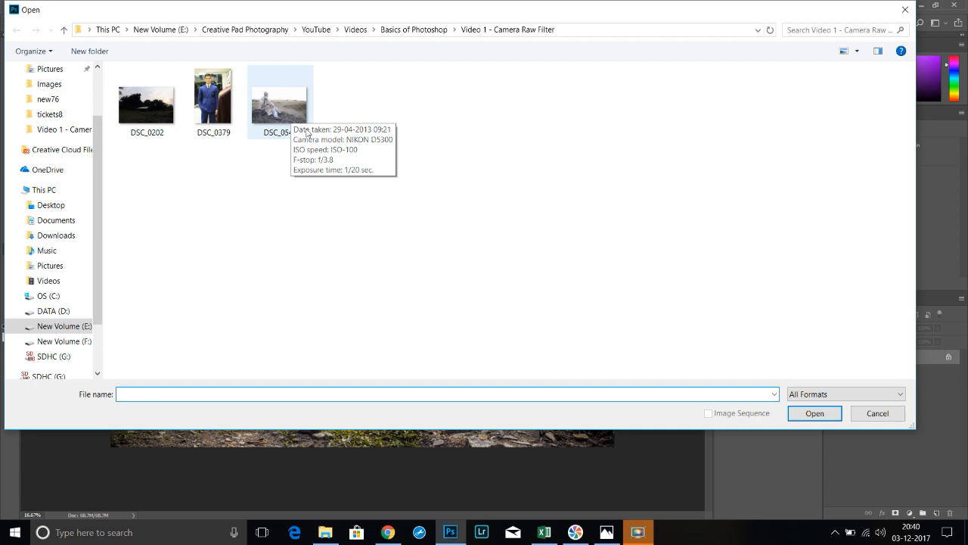
{"action": "double_click", "coordinate": [277, 106]}
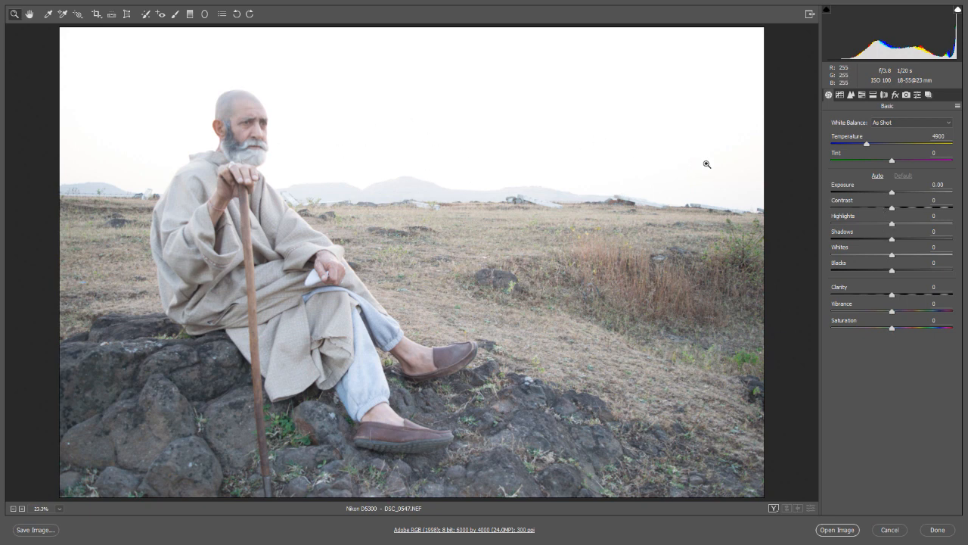
Step: Set the Exposure to -2.15 and the Shadows to +100 for the seated man's photo
{"action": "left_click_drag", "start_coordinate": [892, 193], "coordinate": [866, 198]}
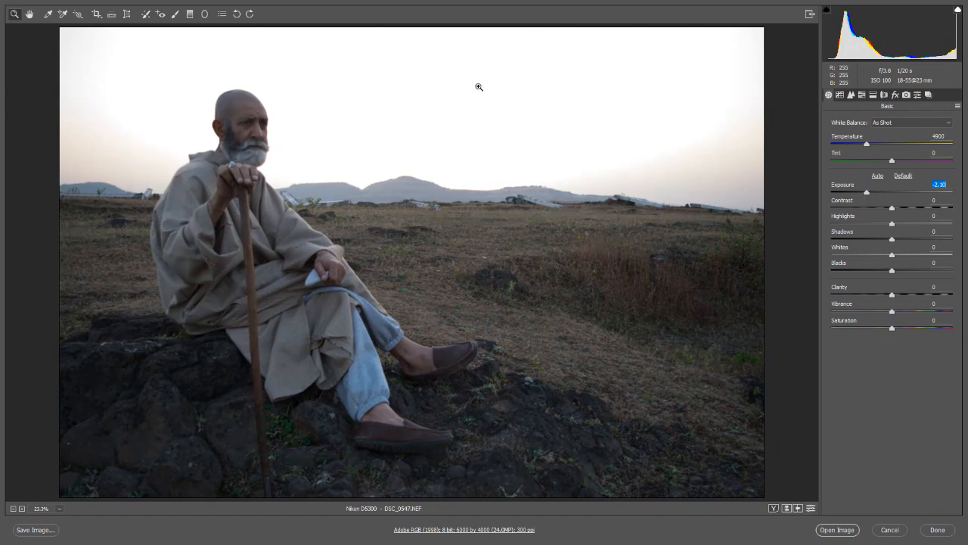
{"action": "left_click_drag", "start_coordinate": [868, 195], "coordinate": [858, 194]}
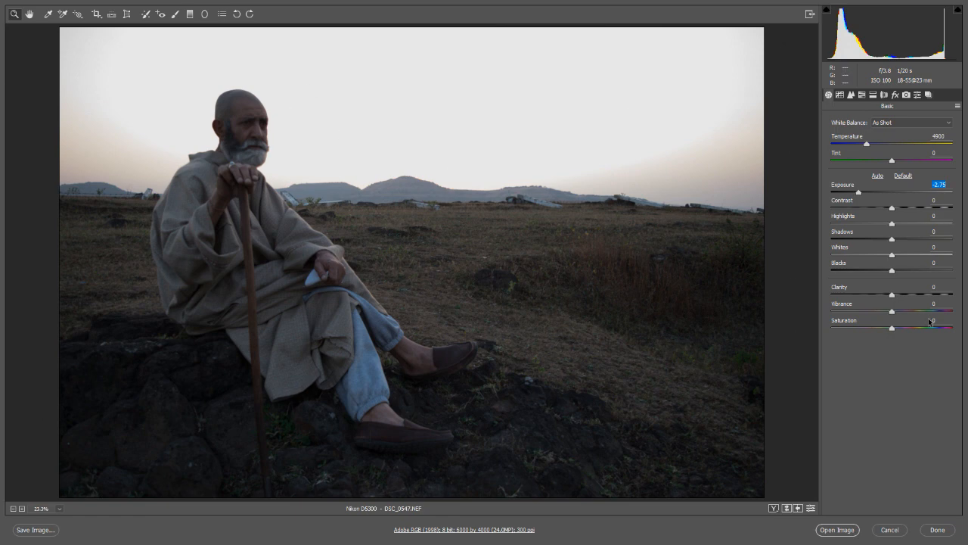
{"action": "left_click_drag", "start_coordinate": [892, 241], "coordinate": [955, 254]}
{"action": "left_click_drag", "start_coordinate": [860, 195], "coordinate": [866, 195]}
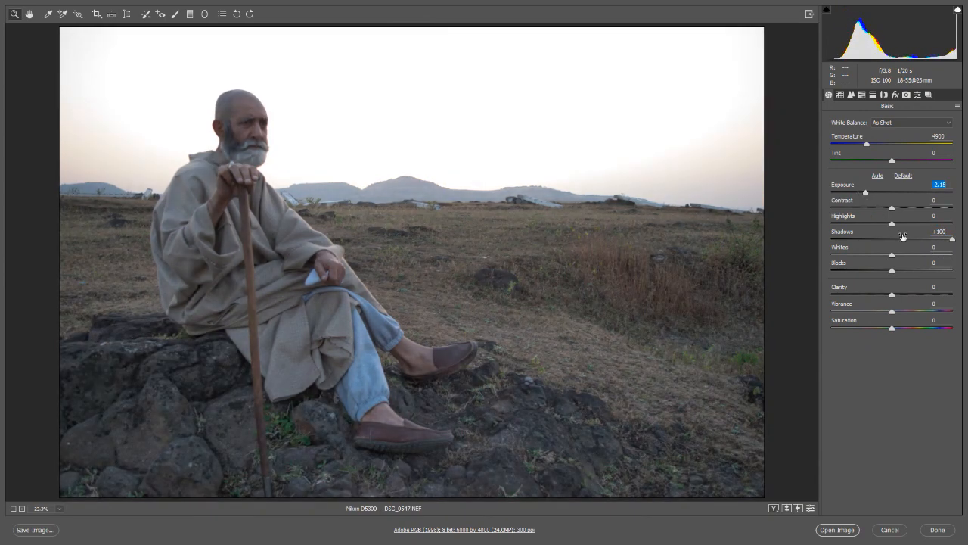
Step: Set the Highlights to -57 and the Vibrance to +49, comparing the edit with the original
{"action": "left_click_drag", "start_coordinate": [892, 225], "coordinate": [828, 240]}
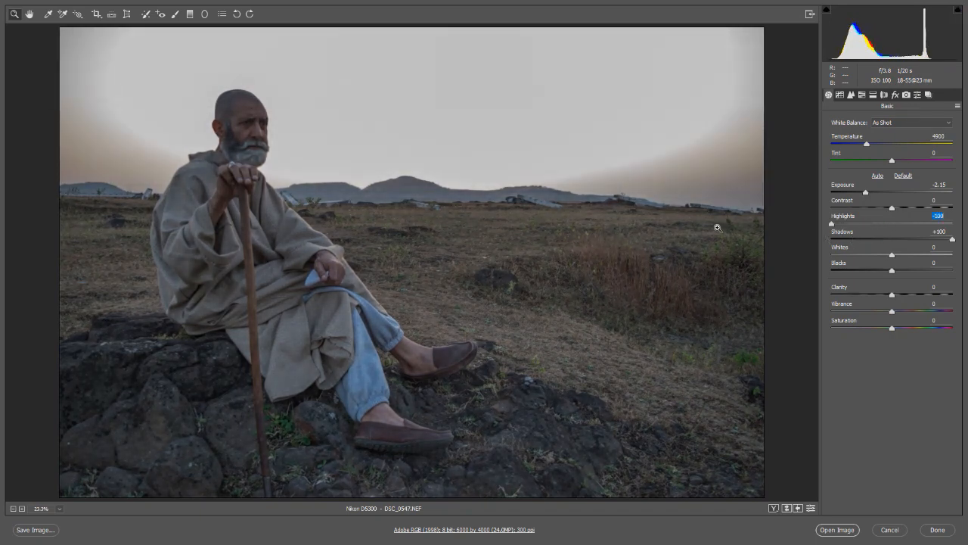
{"action": "left_click_drag", "start_coordinate": [832, 224], "coordinate": [859, 225]}
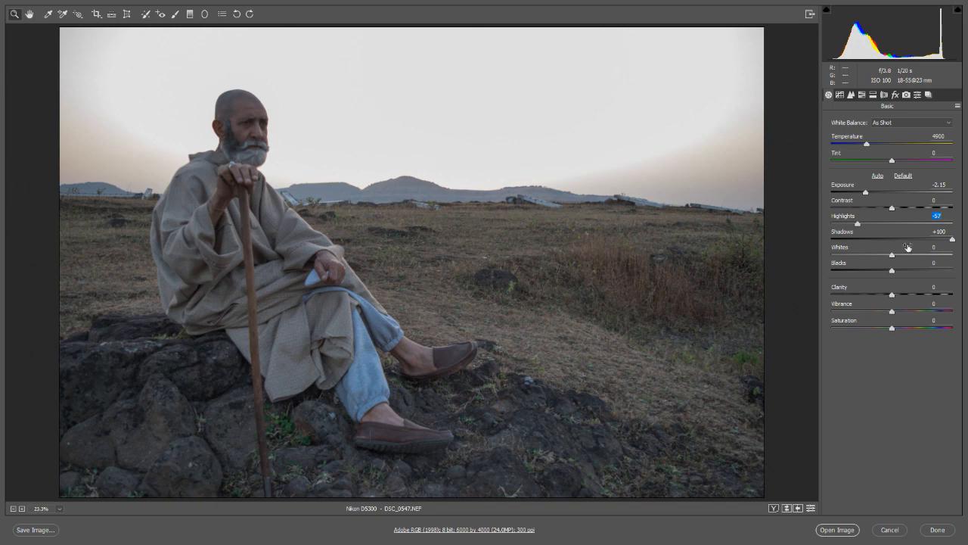
{"action": "left_click_drag", "start_coordinate": [892, 311], "coordinate": [920, 312]}
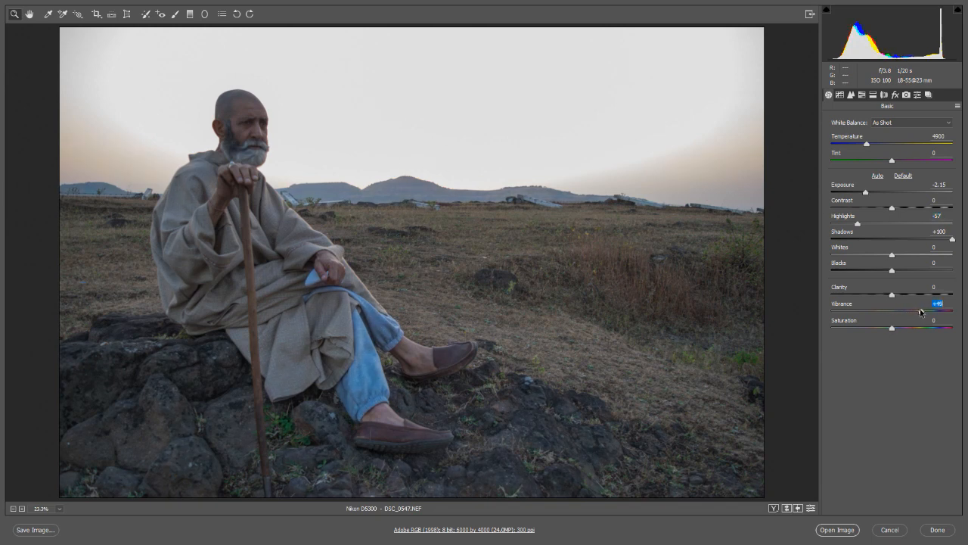
{"action": "left_click", "coordinate": [954, 243]}
{"action": "left_click", "coordinate": [786, 509]}
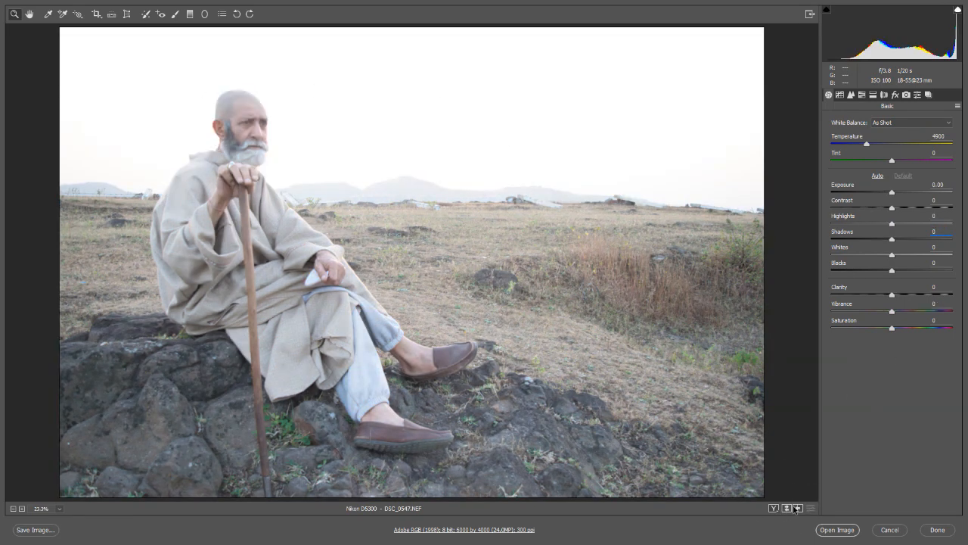
{"action": "left_click", "coordinate": [796, 509]}
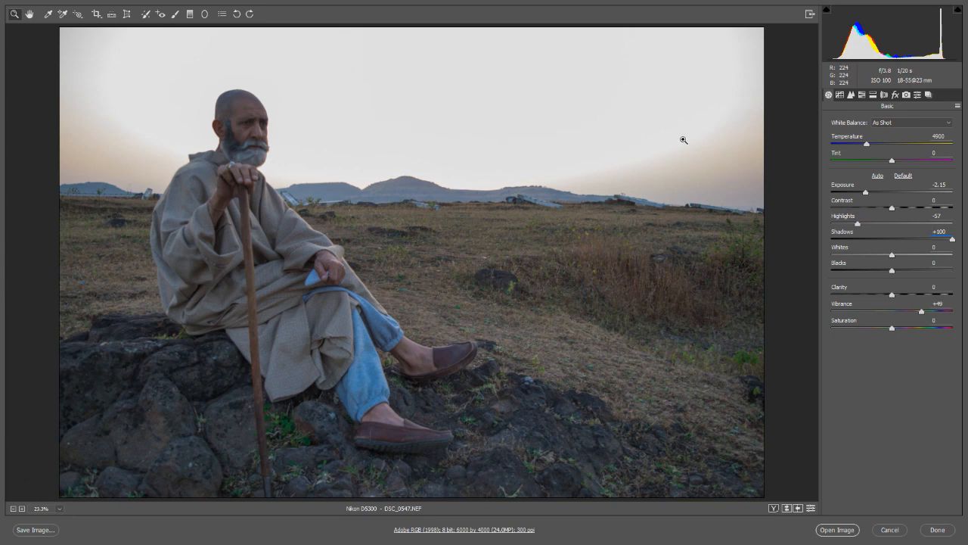
Step: Refine the basic adjustments to Vibrance +63, Highlights -63 and Exposure -1.90
{"action": "mouse_move", "coordinate": [921, 311]}
{"action": "left_mouse_down"}
{"action": "mouse_move", "coordinate": [944, 315]}
{"action": "mouse_move", "coordinate": [931, 318]}
{"action": "left_mouse_up"}
{"action": "mouse_move", "coordinate": [858, 225]}
{"action": "left_mouse_down"}
{"action": "mouse_move", "coordinate": [832, 229]}
{"action": "mouse_move", "coordinate": [855, 233]}
{"action": "left_mouse_up"}
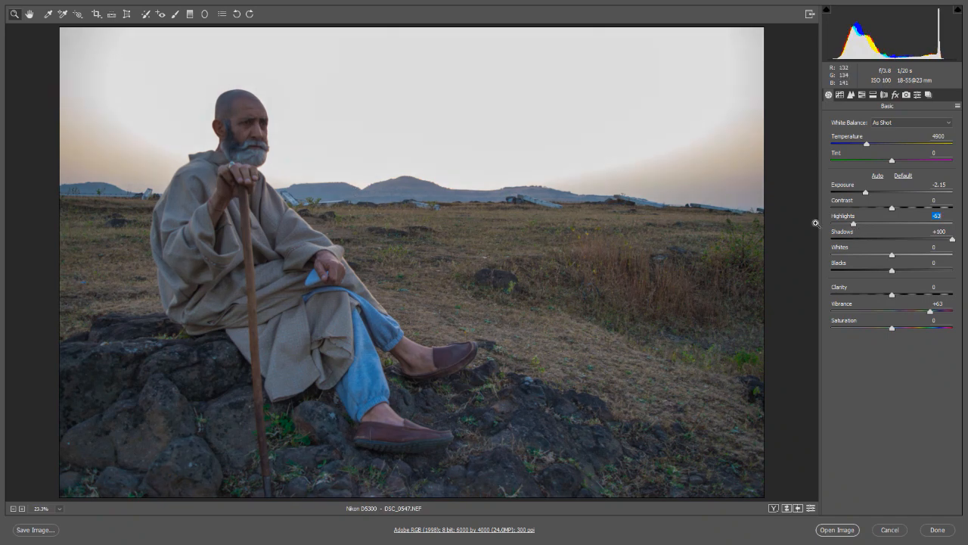
{"action": "left_click_drag", "start_coordinate": [866, 194], "coordinate": [871, 195]}
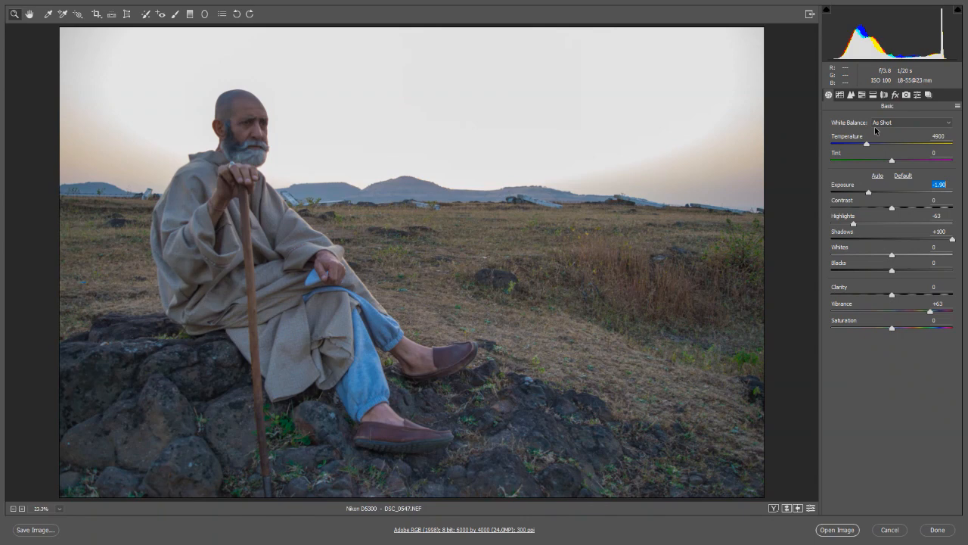
Step: Warm the photo with a Temperature of 5750 and set the Clarity to +58
{"action": "left_click", "coordinate": [869, 145]}
{"action": "left_click_drag", "start_coordinate": [869, 144], "coordinate": [878, 146]}
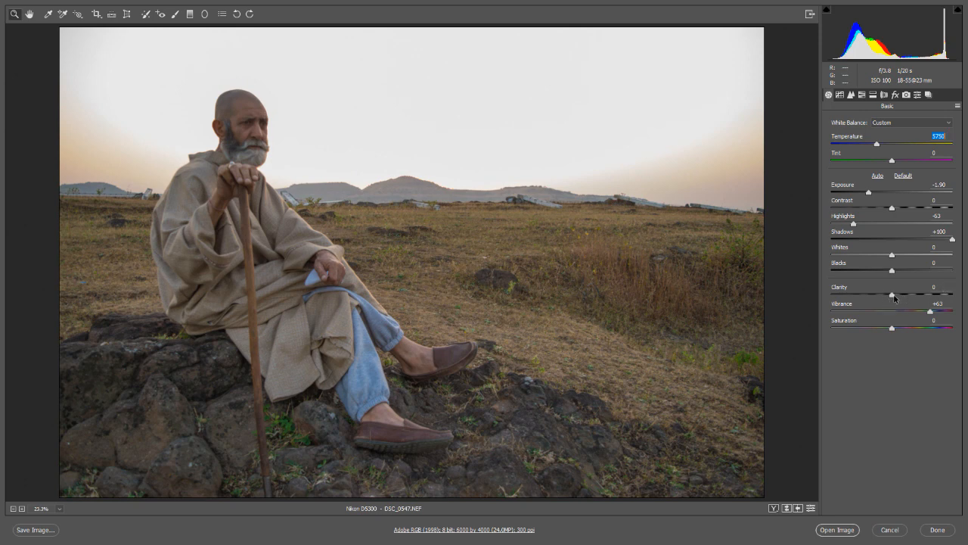
{"action": "left_click_drag", "start_coordinate": [893, 299], "coordinate": [928, 298]}
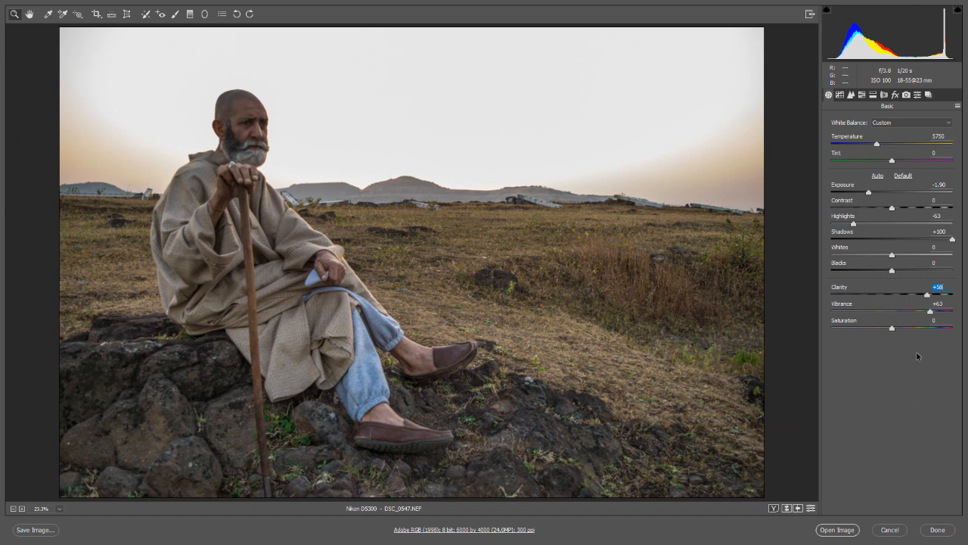
Step: Set the Saturation to +8, the Contrast to +33 and the Exposure to -1.40, comparing the edit with the original
{"action": "left_click", "coordinate": [894, 329]}
{"action": "left_click_drag", "start_coordinate": [896, 329], "coordinate": [894, 332]}
{"action": "left_click_drag", "start_coordinate": [893, 207], "coordinate": [876, 197]}
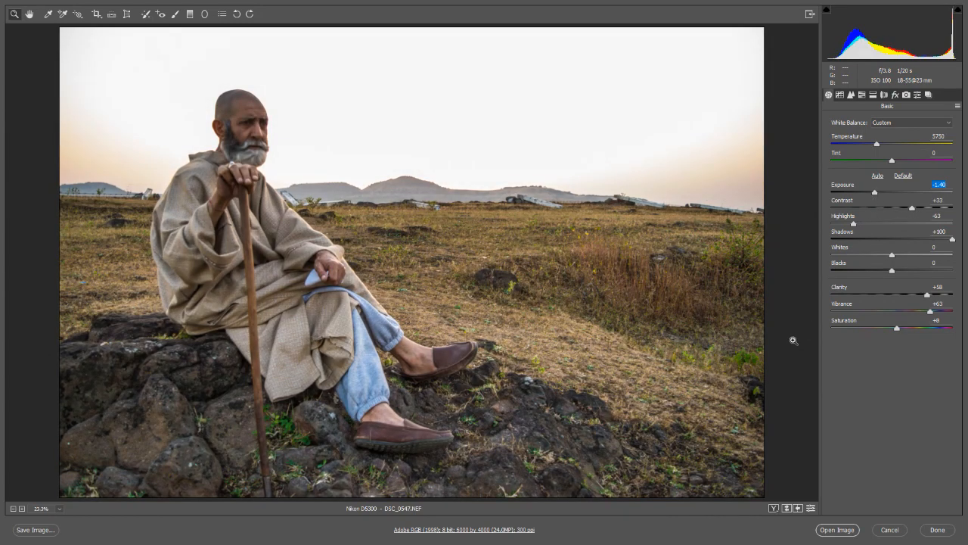
{"action": "left_click", "coordinate": [786, 512]}
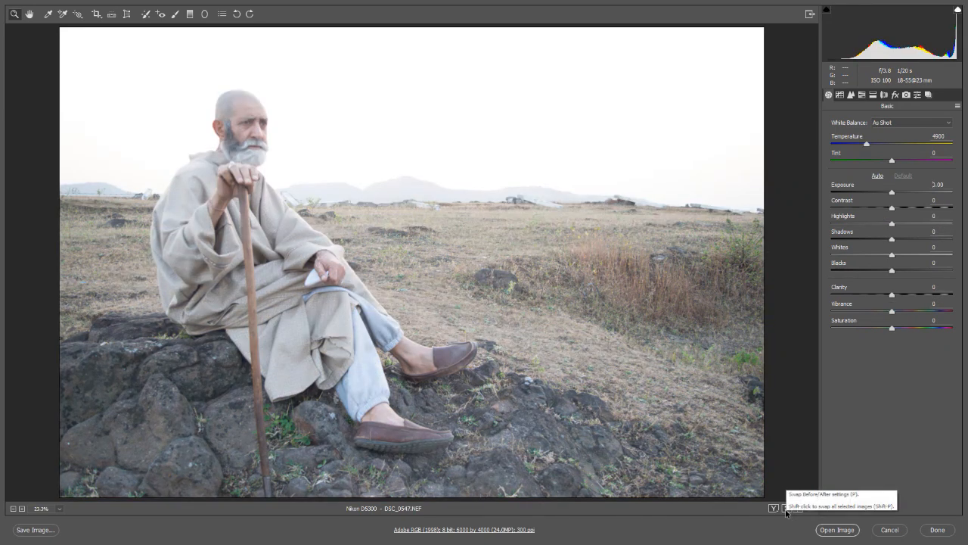
{"action": "left_click", "coordinate": [786, 511]}
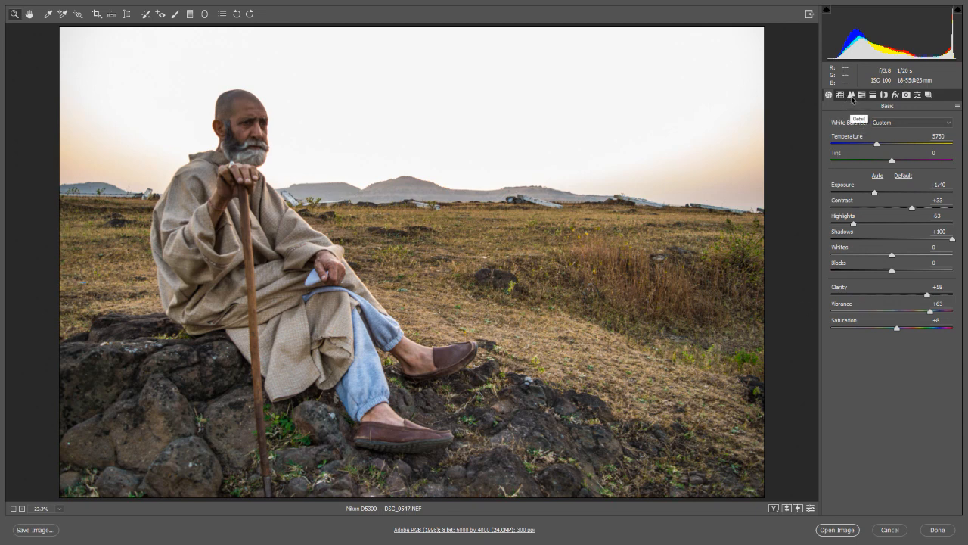
Step: Raise the HSL saturation of the Oranges to +30 and of the Yellows to +45
{"action": "left_click", "coordinate": [851, 95]}
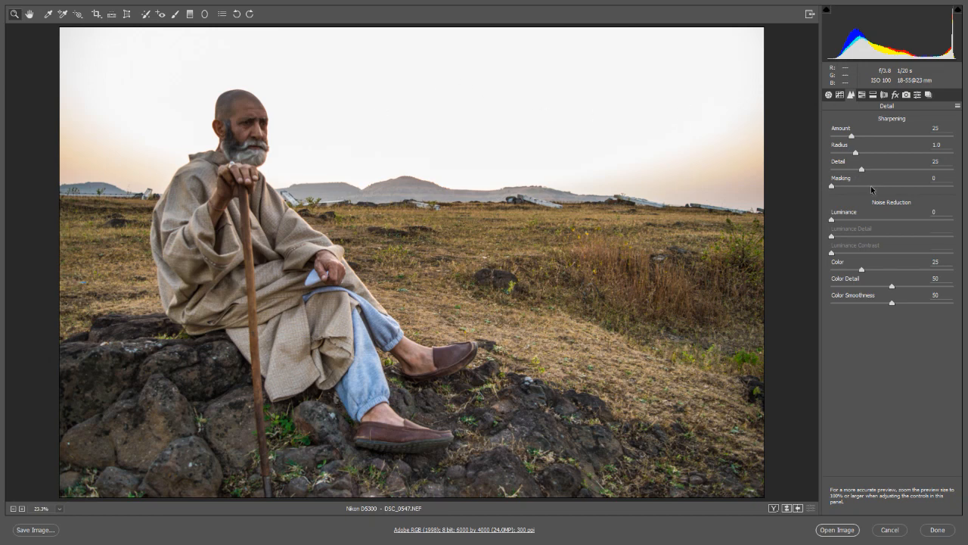
{"action": "left_click", "coordinate": [862, 94]}
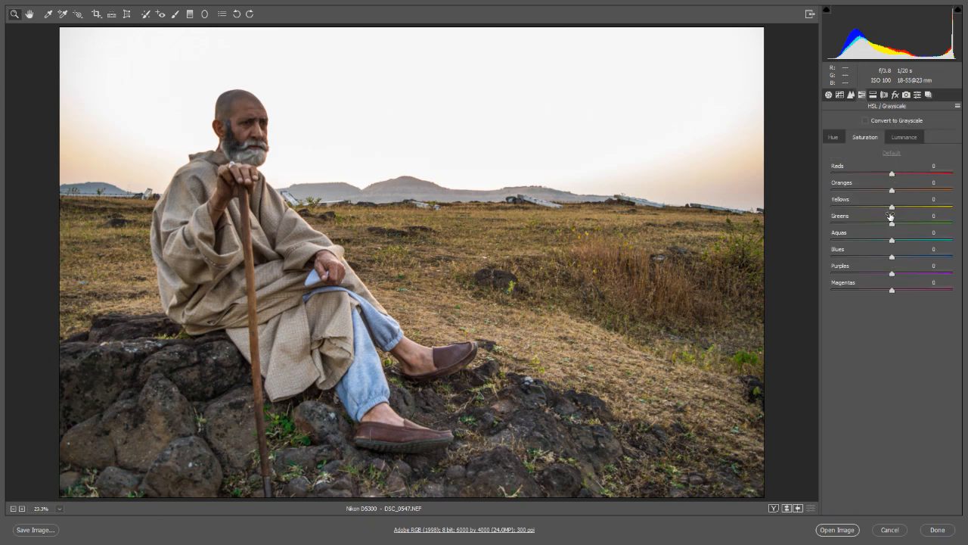
{"action": "left_click", "coordinate": [832, 137]}
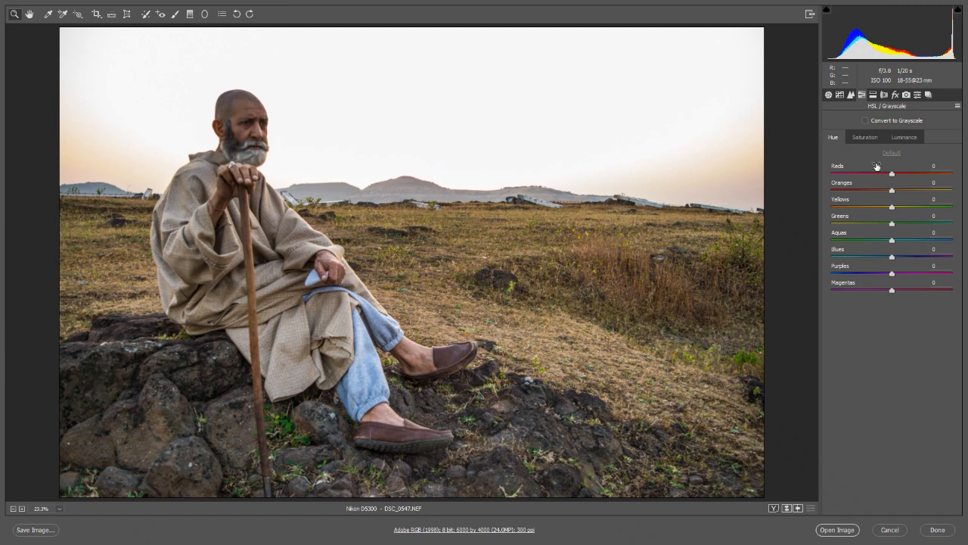
{"action": "left_click", "coordinate": [867, 137]}
{"action": "left_click_drag", "start_coordinate": [893, 190], "coordinate": [920, 212]}
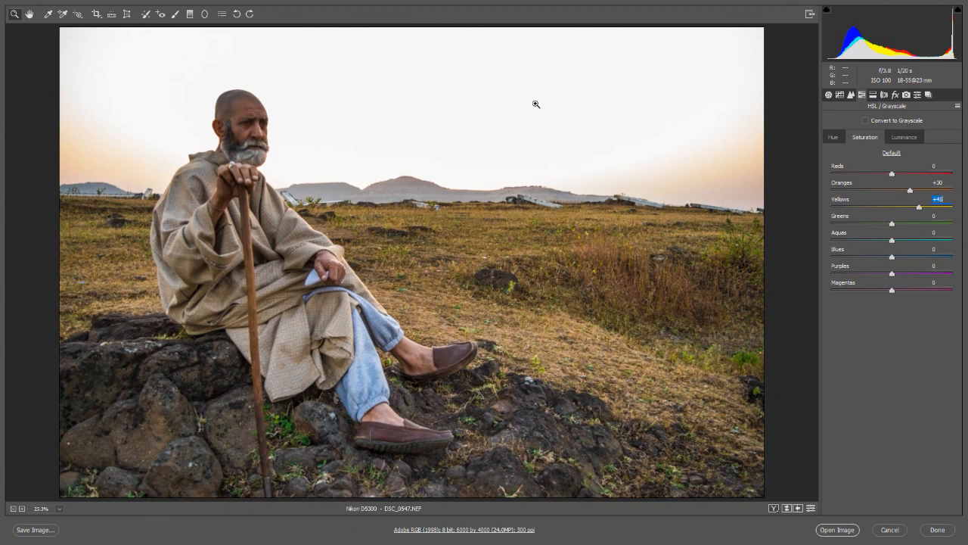
Step: Darken the sky with a graduated filter from the photo's upper edge to the horizon, trying a second filter reaching upward from the horizon
{"action": "left_click", "coordinate": [833, 136]}
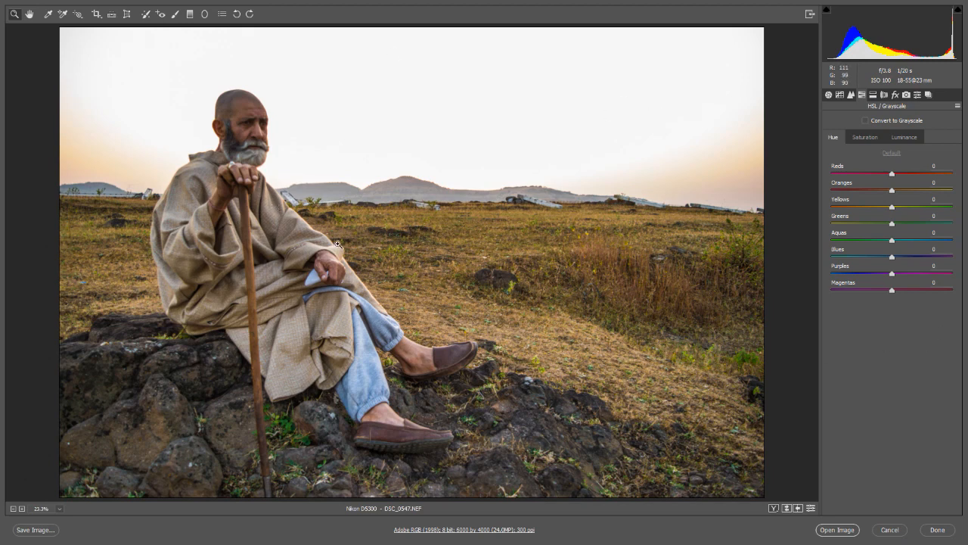
{"action": "left_click", "coordinate": [829, 95]}
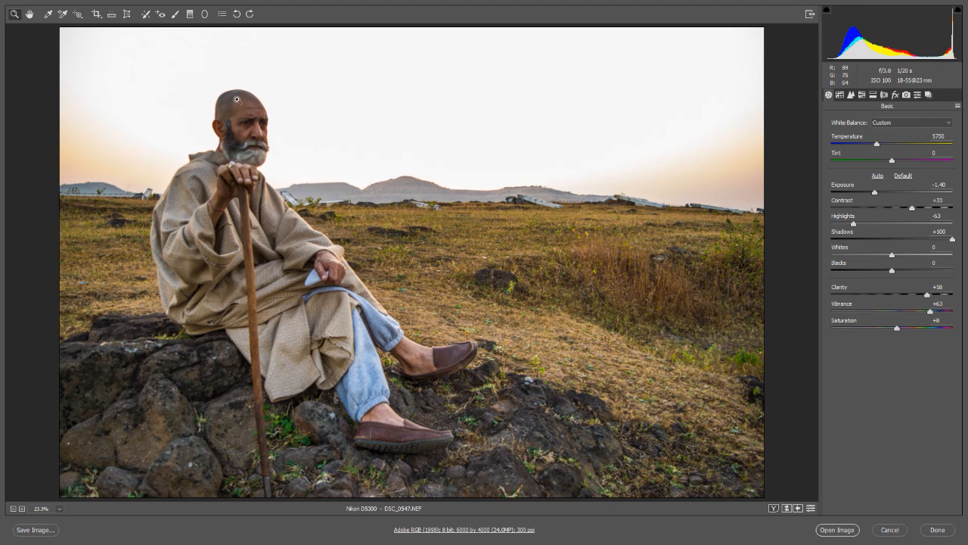
{"action": "left_click", "coordinate": [190, 13]}
{"action": "left_click_drag", "start_coordinate": [387, 29], "coordinate": [388, 210]}
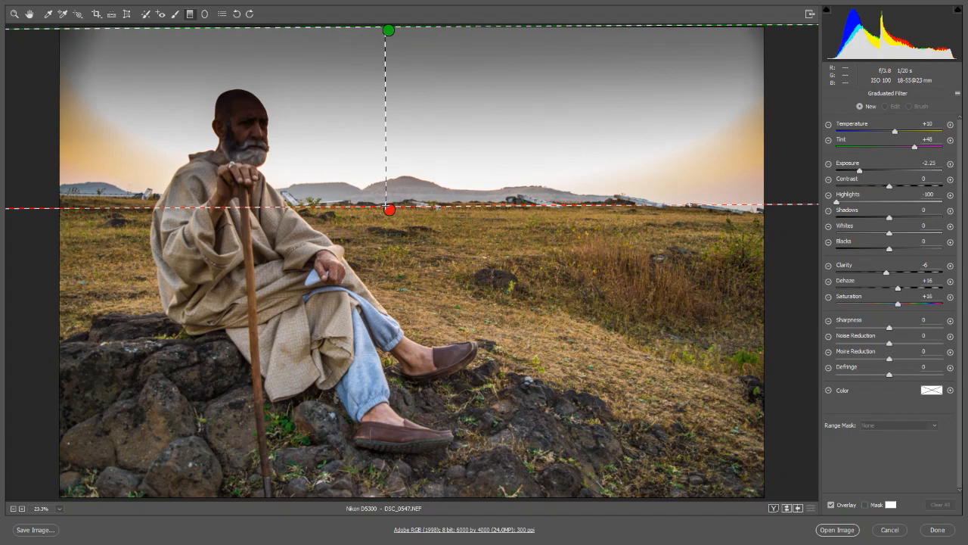
{"action": "left_click_drag", "start_coordinate": [391, 214], "coordinate": [394, 81]}
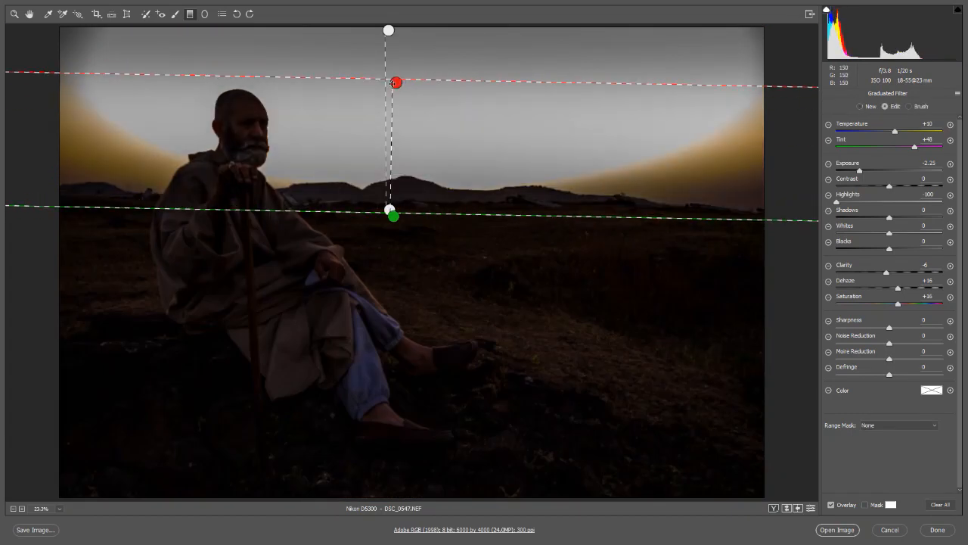
{"action": "key", "text": "z"}
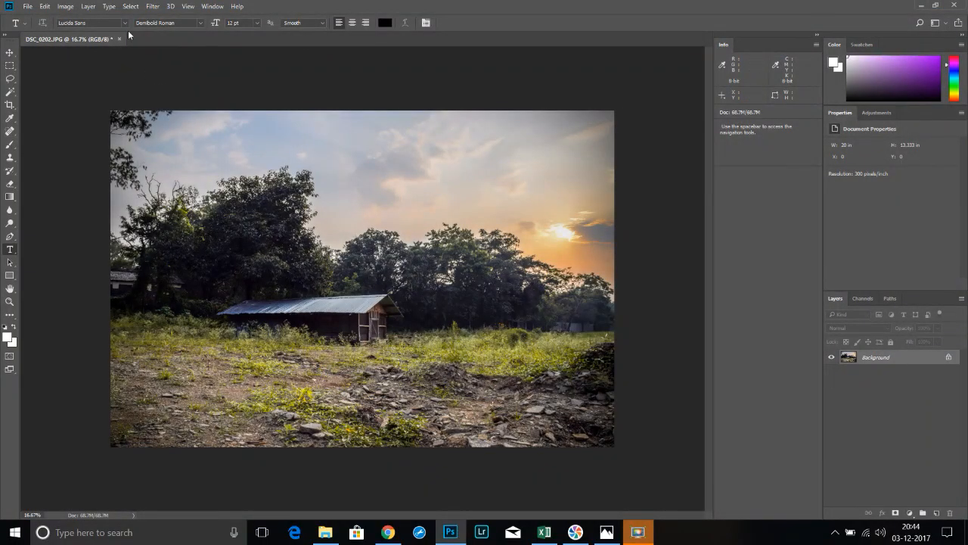
{"action": "left_click", "coordinate": [31, 9]}
{"action": "left_click", "coordinate": [44, 30]}
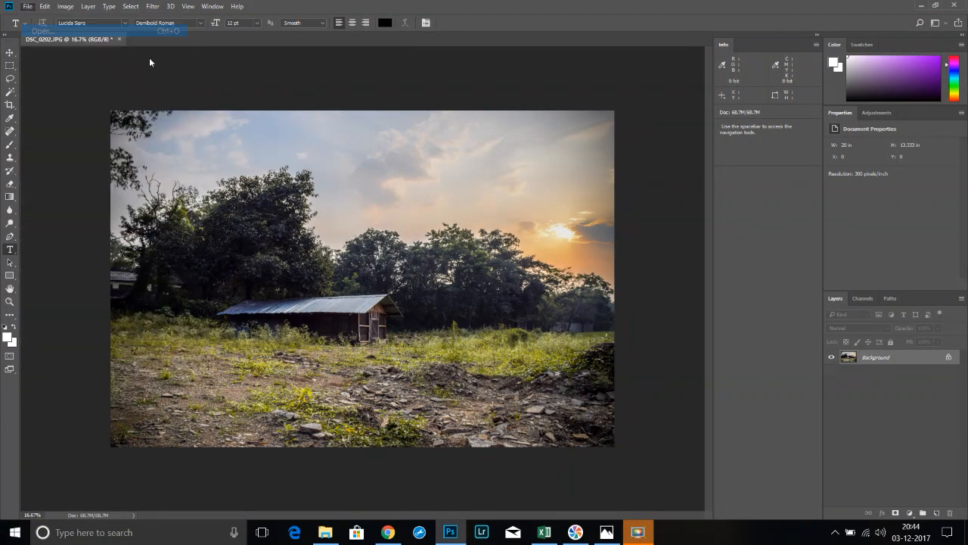
{"action": "key", "text": "Escape"}
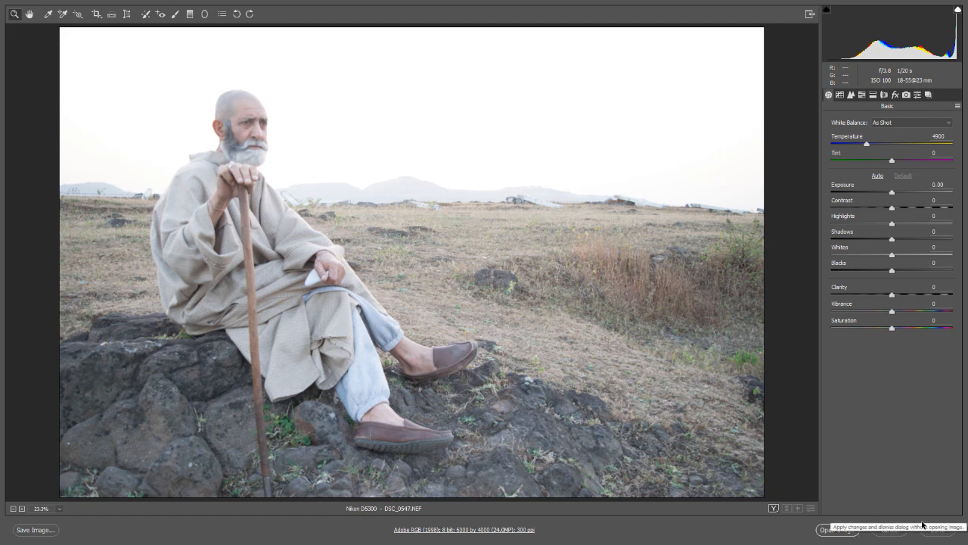
{"action": "left_click", "coordinate": [900, 533]}
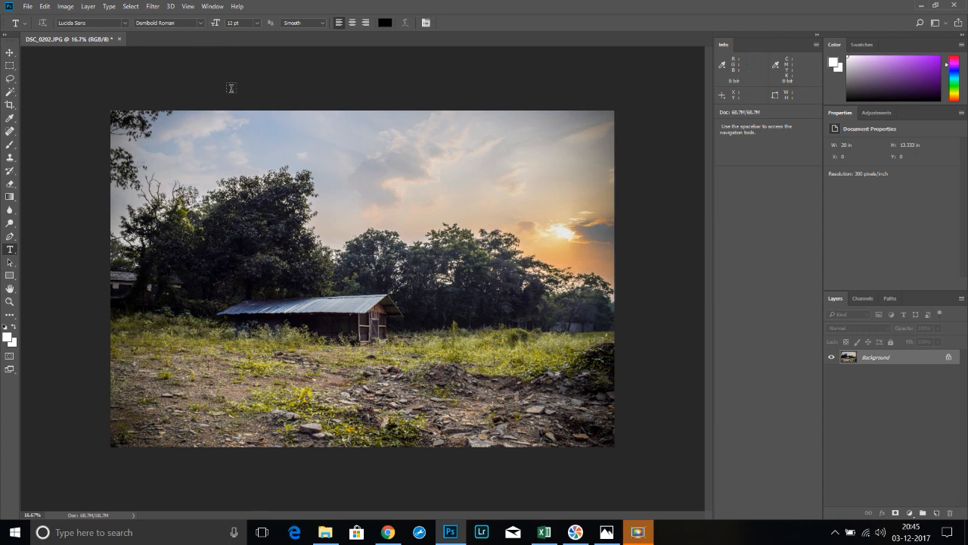
Step: Open the portrait DSC_0379 from the Video 1 - Camera Raw Filter folder and start the Camera Raw Filter on it
{"action": "left_click", "coordinate": [27, 6]}
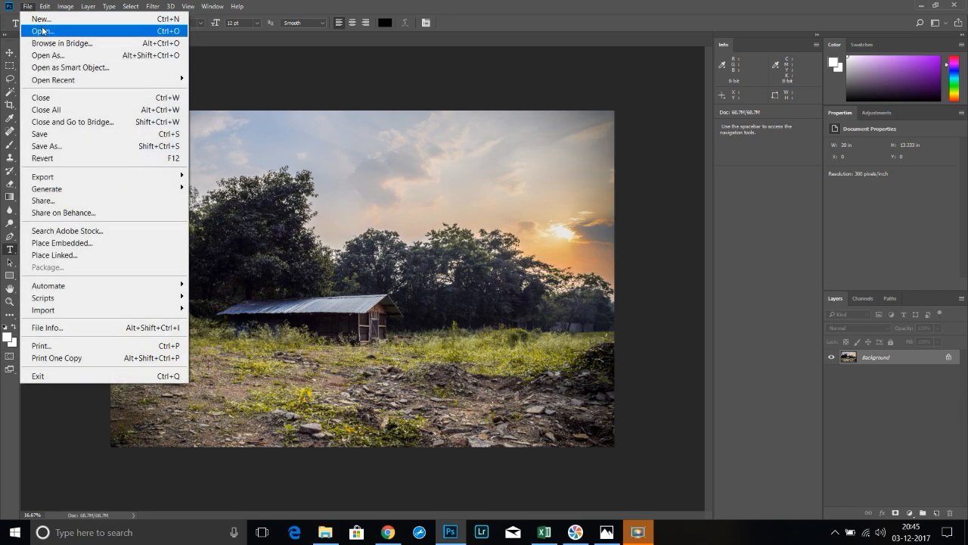
{"action": "left_click", "coordinate": [42, 31]}
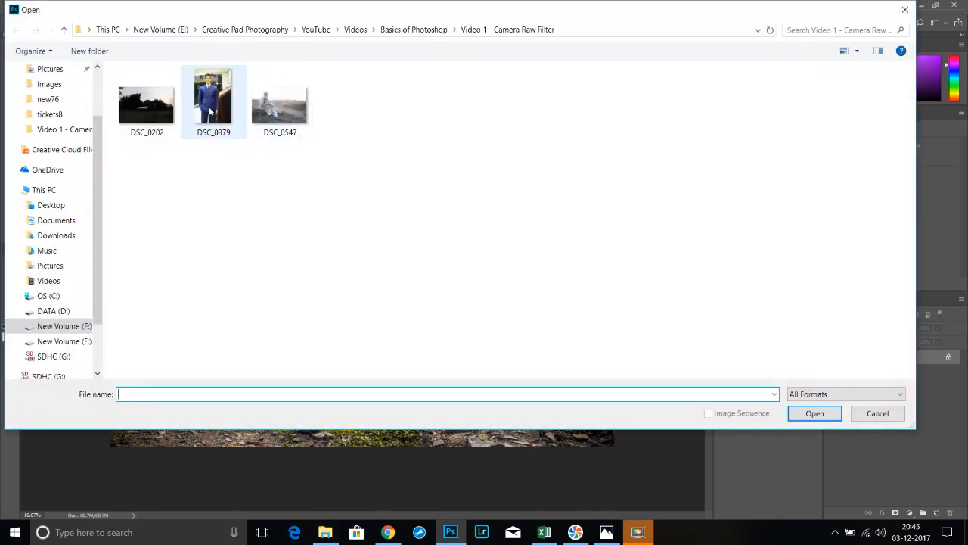
{"action": "double_click", "coordinate": [210, 111]}
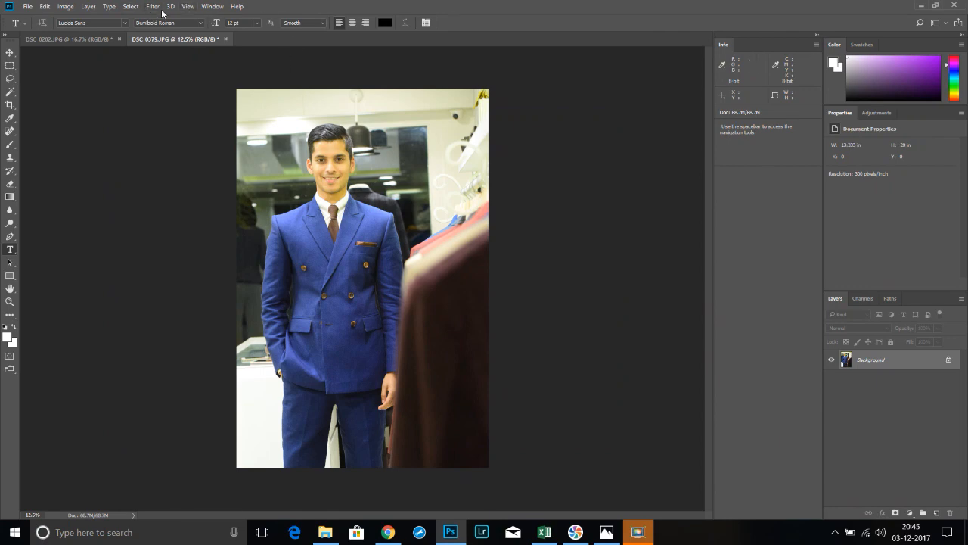
{"action": "left_click", "coordinate": [152, 7]}
{"action": "left_click", "coordinate": [202, 80]}
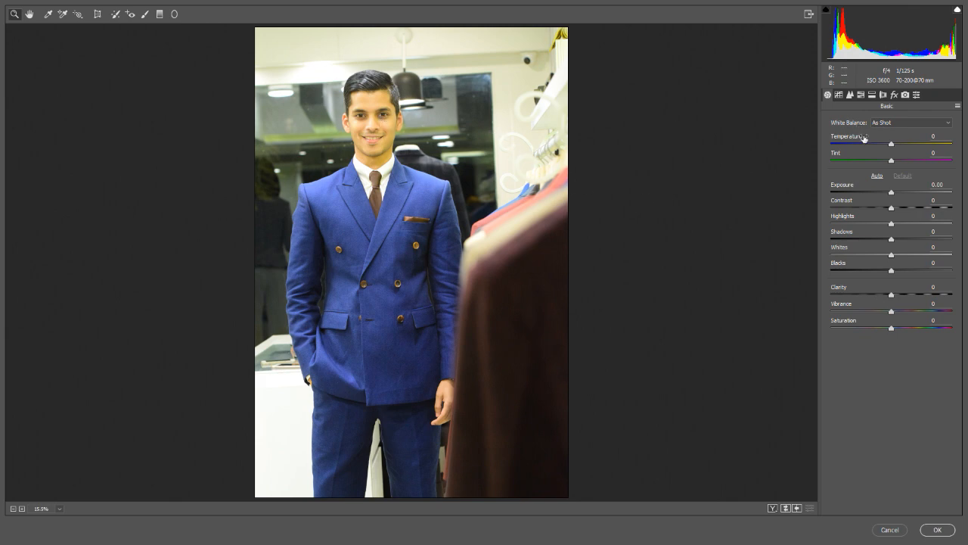
Step: Set the portrait's Exposure to -0.40 and its Tint to +27
{"action": "left_click_drag", "start_coordinate": [891, 195], "coordinate": [887, 196]}
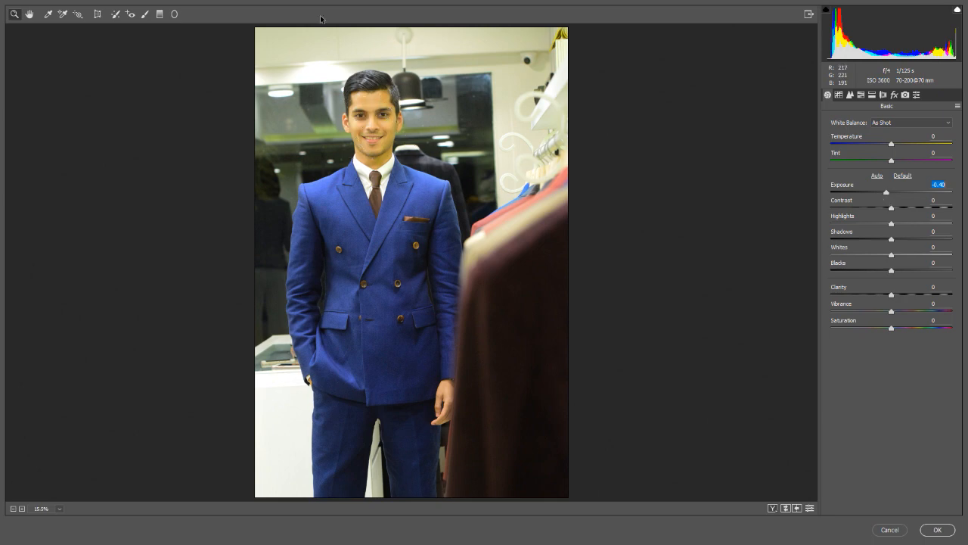
{"action": "left_click", "coordinate": [892, 161]}
{"action": "key", "text": "Up"}
{"action": "left_click_drag", "start_coordinate": [894, 160], "coordinate": [899, 162]}
{"action": "key", "text": "Down"}
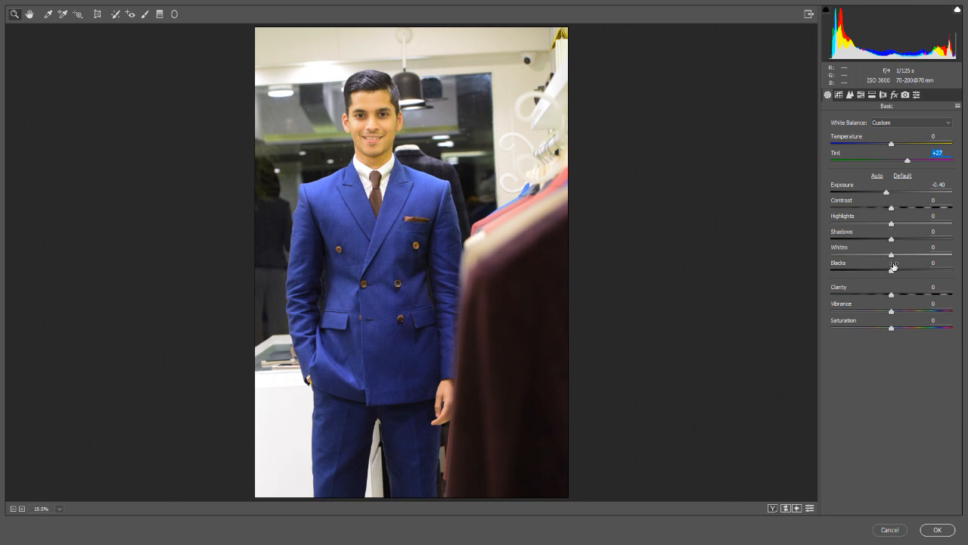
Step: Set the Clarity to +53 and the Vibrance to -31, comparing the portrait with its original state
{"action": "left_click_drag", "start_coordinate": [892, 296], "coordinate": [924, 298]}
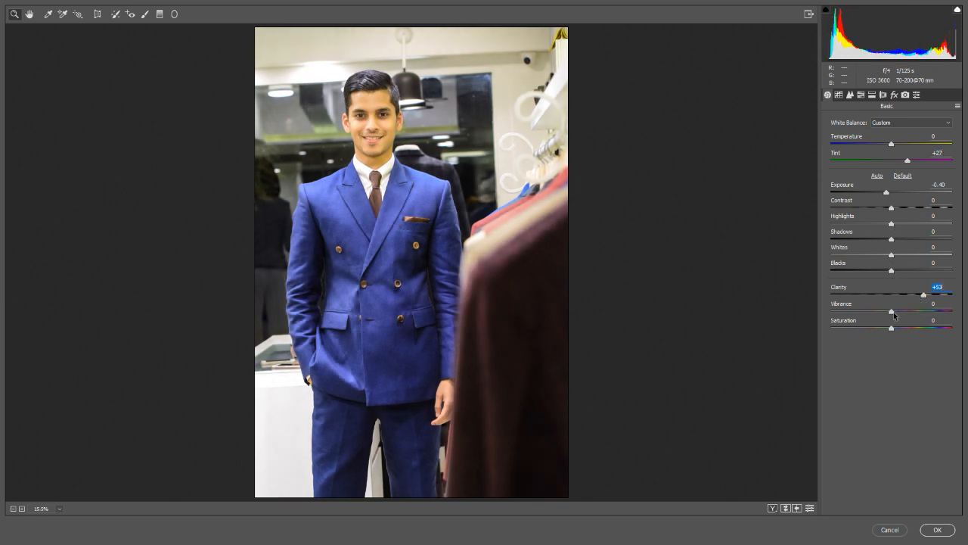
{"action": "left_click_drag", "start_coordinate": [891, 313], "coordinate": [874, 314]}
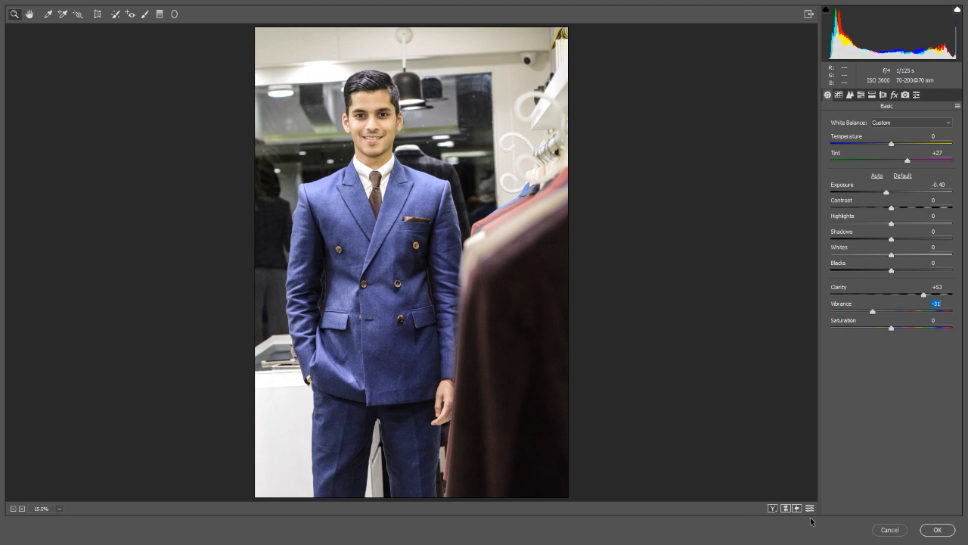
{"action": "left_click", "coordinate": [787, 508]}
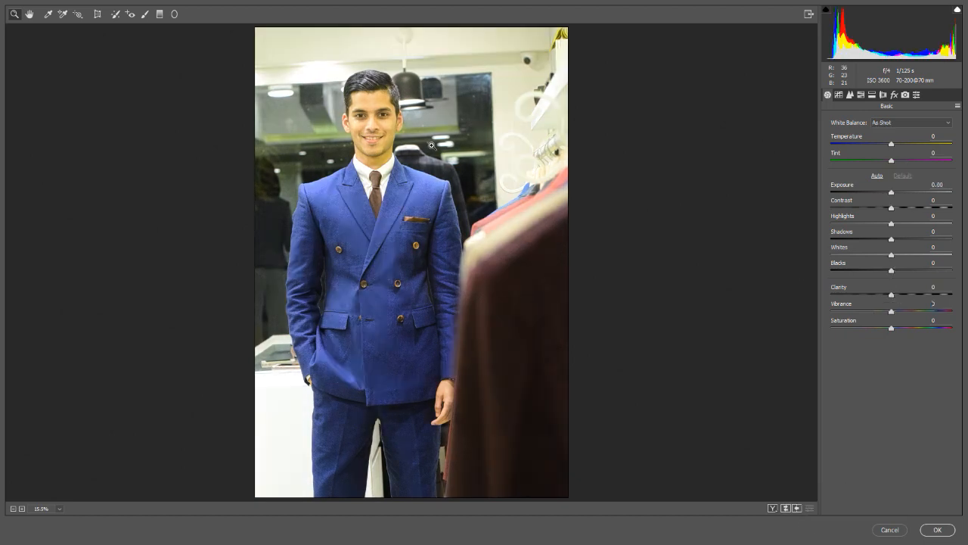
{"action": "left_click", "coordinate": [787, 508]}
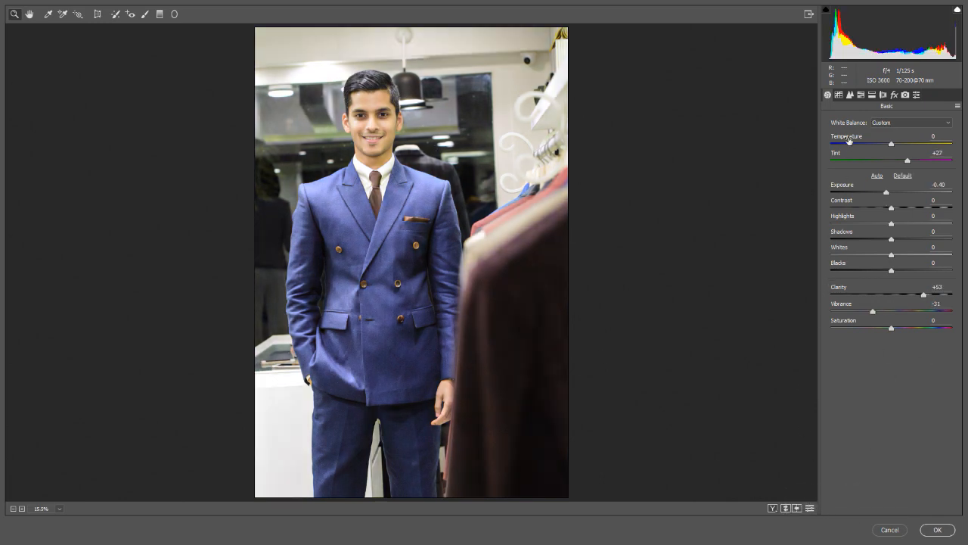
Step: Set the HSL hue of the Blues to -29 and their saturation to -48 to recolour the suit
{"action": "left_click", "coordinate": [861, 95]}
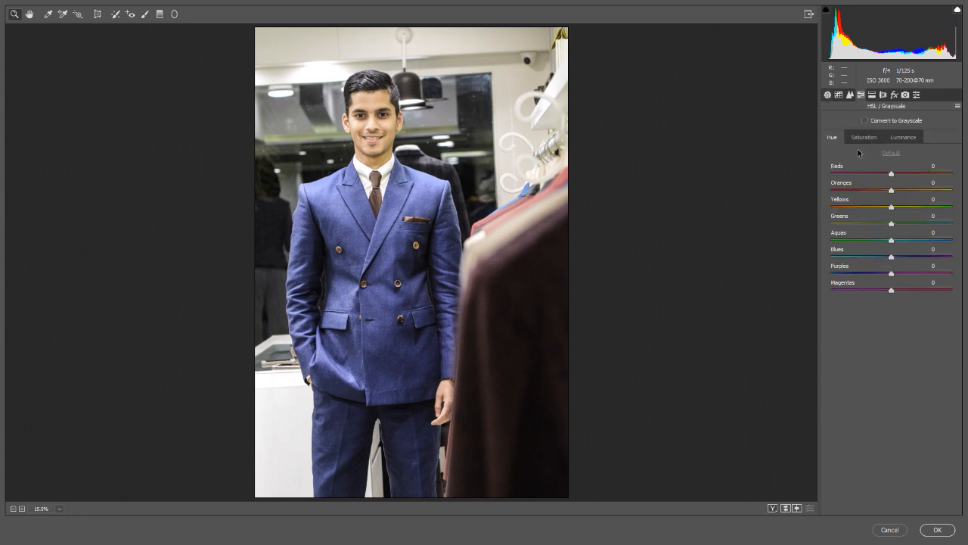
{"action": "mouse_move", "coordinate": [890, 257]}
{"action": "left_mouse_down"}
{"action": "mouse_move", "coordinate": [875, 258]}
{"action": "mouse_move", "coordinate": [918, 259]}
{"action": "mouse_move", "coordinate": [849, 257]}
{"action": "mouse_move", "coordinate": [873, 258]}
{"action": "left_mouse_up"}
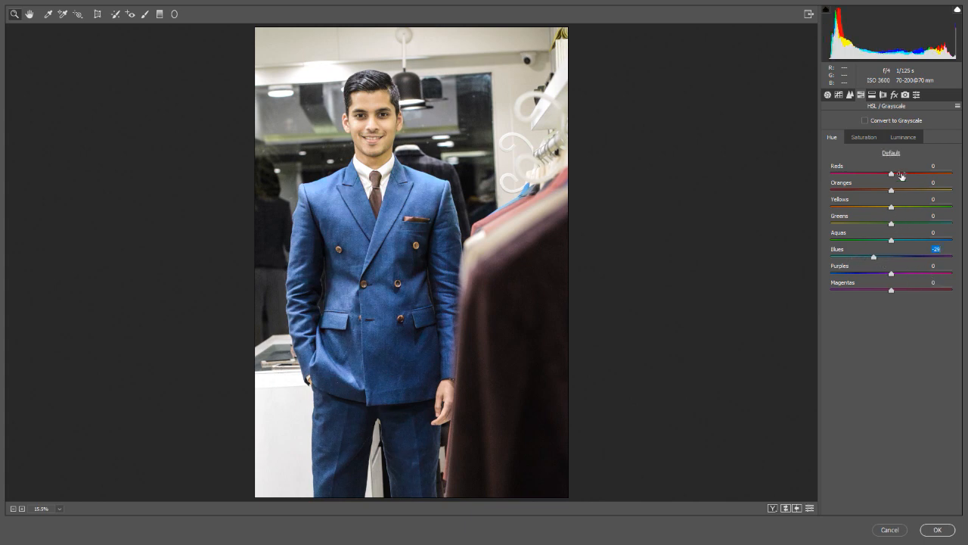
{"action": "left_click", "coordinate": [864, 137]}
{"action": "left_click_drag", "start_coordinate": [891, 258], "coordinate": [862, 258]}
Step: Compare the portrait repeatedly before and after the edits and apply the Camera Raw Filter
{"action": "left_click", "coordinate": [786, 509]}
{"action": "left_click", "coordinate": [786, 509]}
{"action": "left_click", "coordinate": [786, 509]}
{"action": "left_click", "coordinate": [785, 509]}
{"action": "left_click", "coordinate": [786, 509]}
{"action": "left_click", "coordinate": [786, 509]}
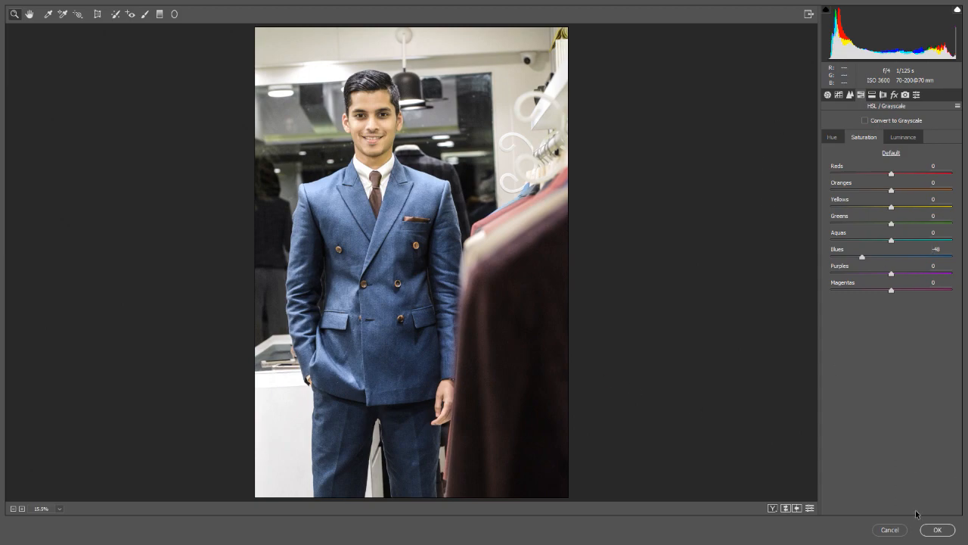
{"action": "left_click", "coordinate": [935, 528]}
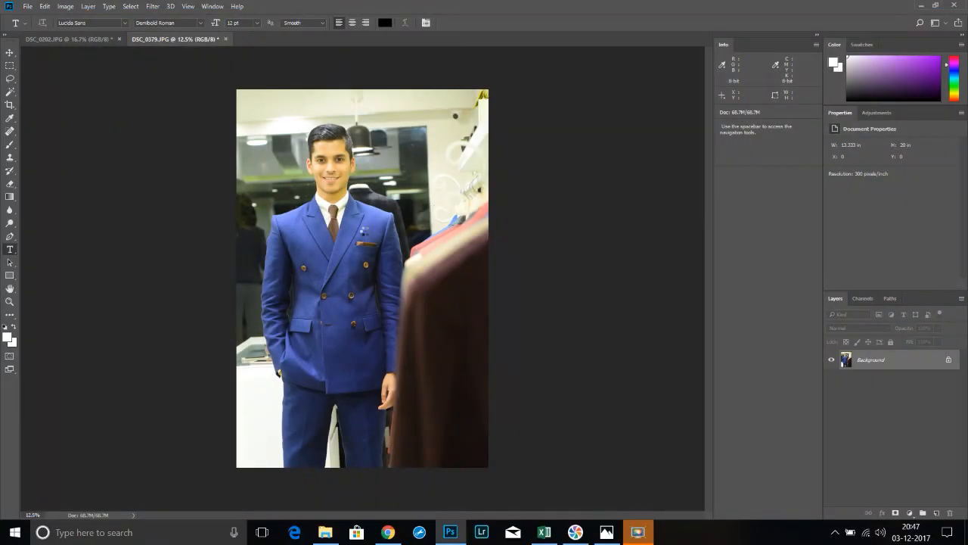